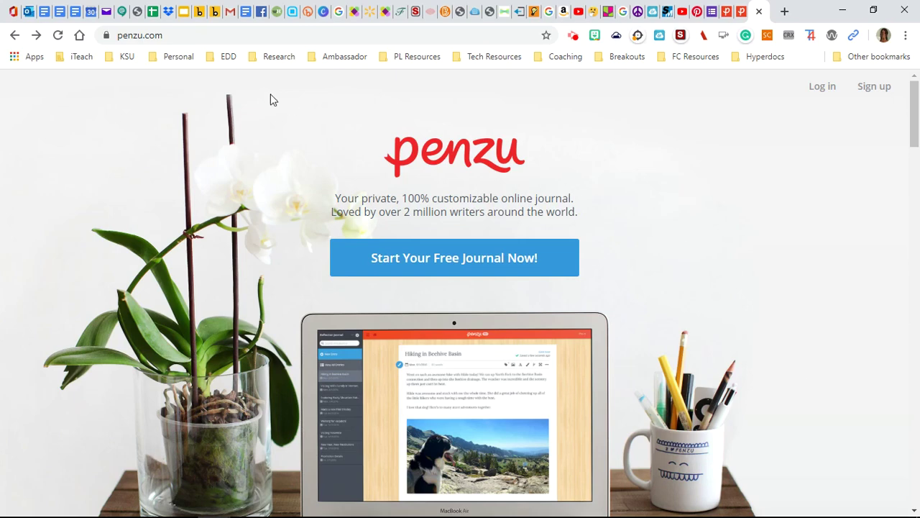
# Go to Penzu's sign-in page and switch to the journals page listing A's Journal.
pyautogui.click(166, 36)
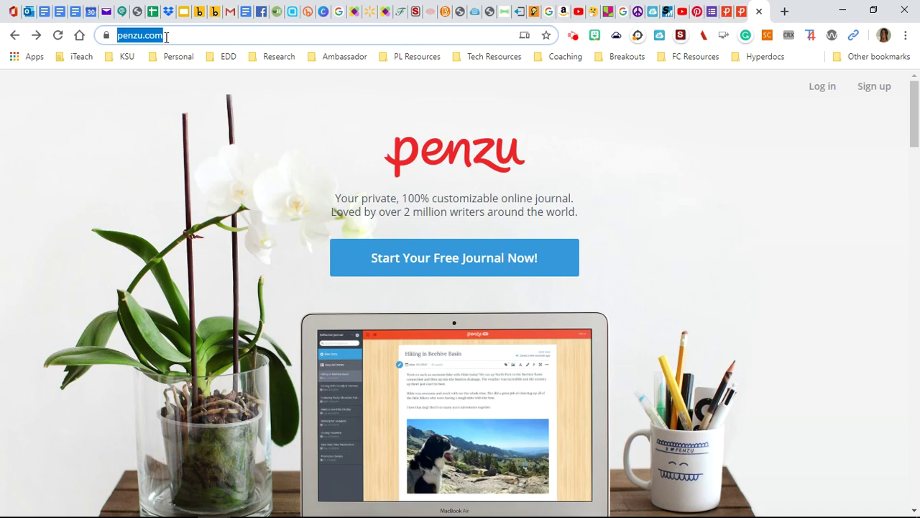
pyautogui.click(821, 92)
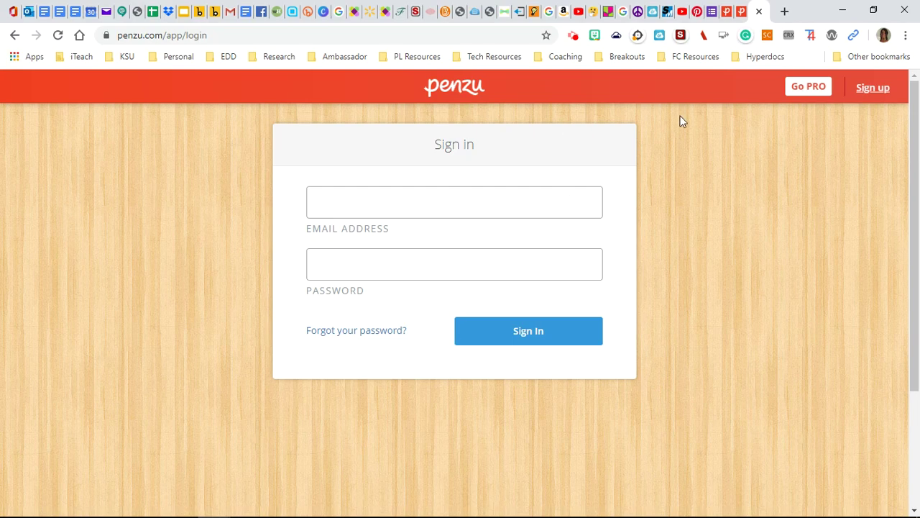
pyautogui.click(741, 14)
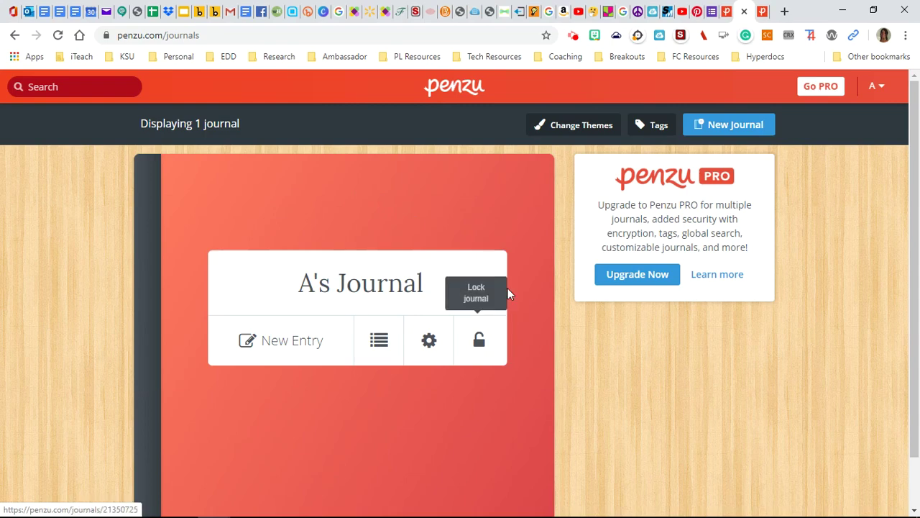
pyautogui.click(574, 128)
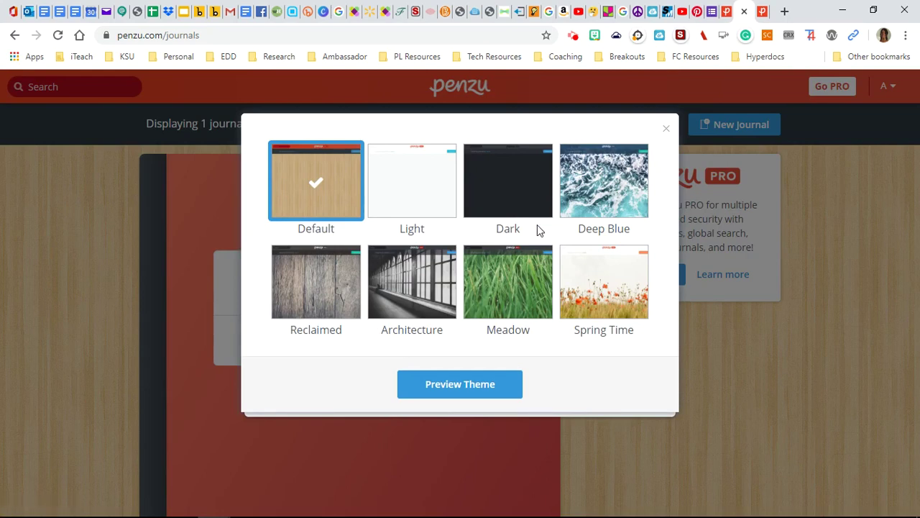
pyautogui.click(435, 189)
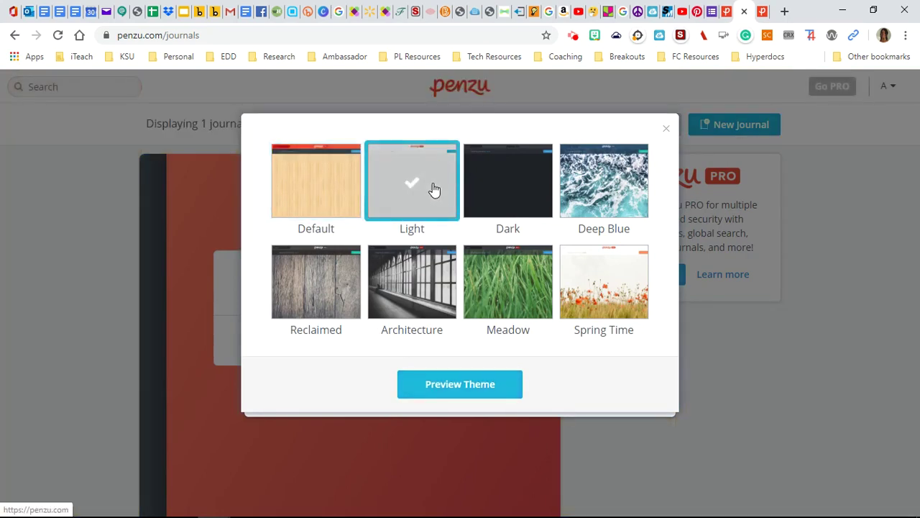
pyautogui.click(497, 188)
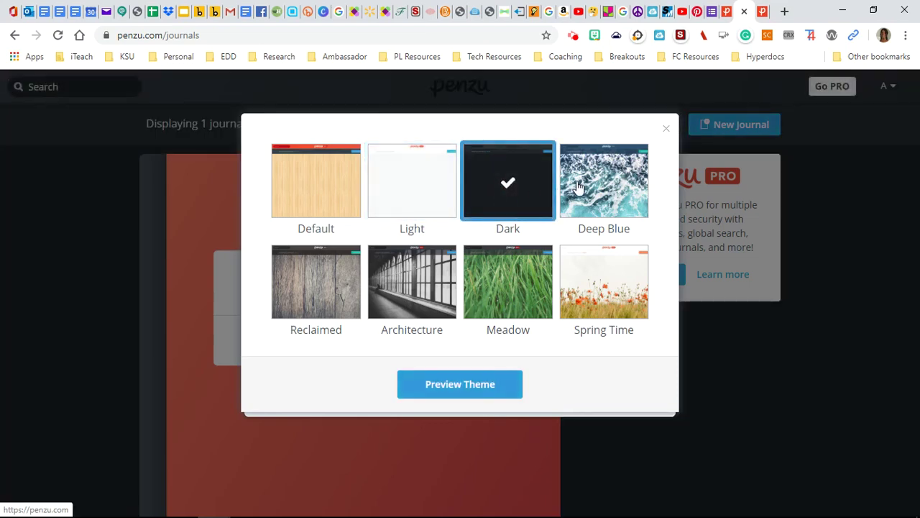
pyautogui.click(577, 186)
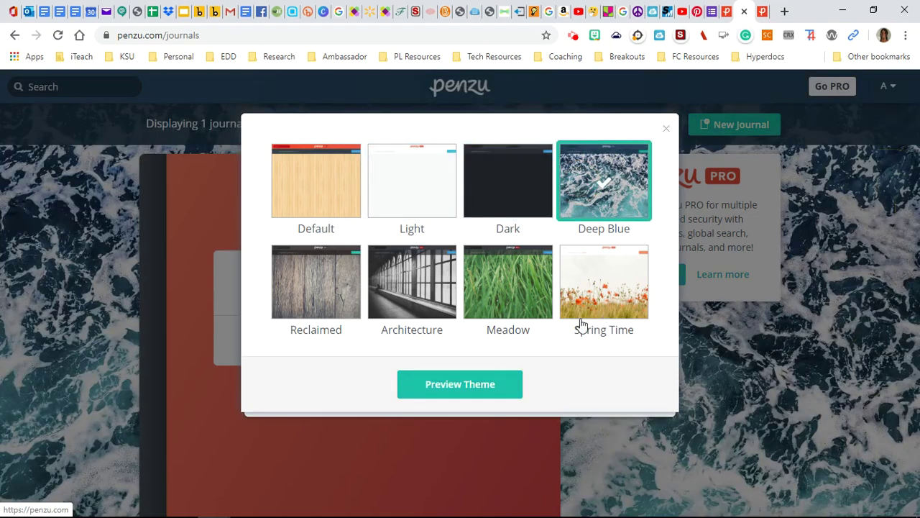
pyautogui.click(602, 295)
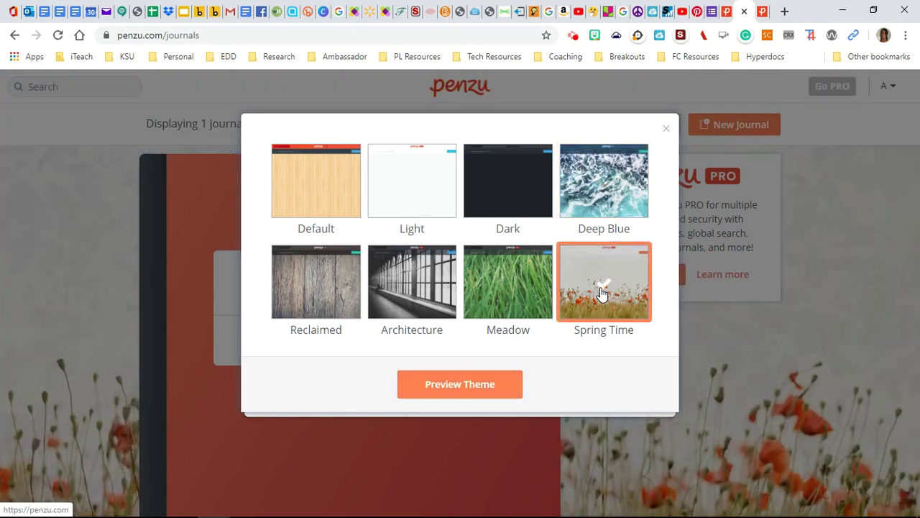
pyautogui.click(460, 389)
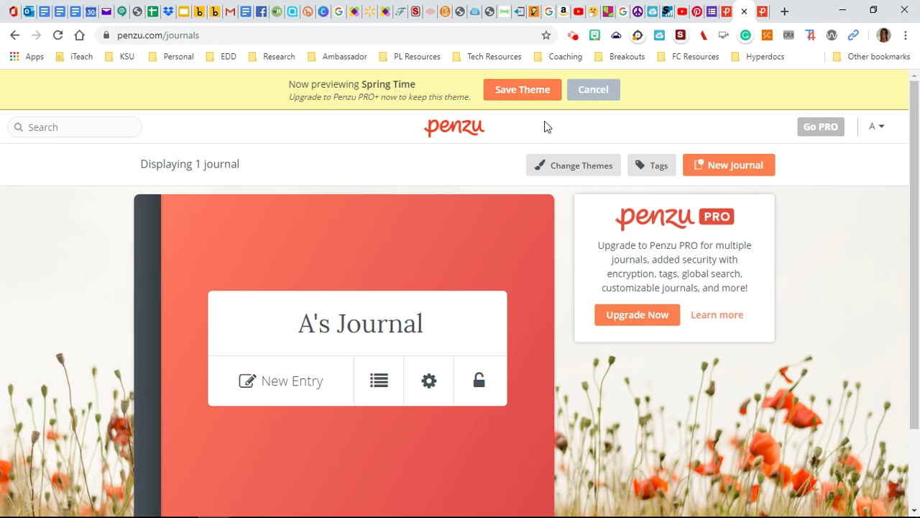
pyautogui.click(595, 92)
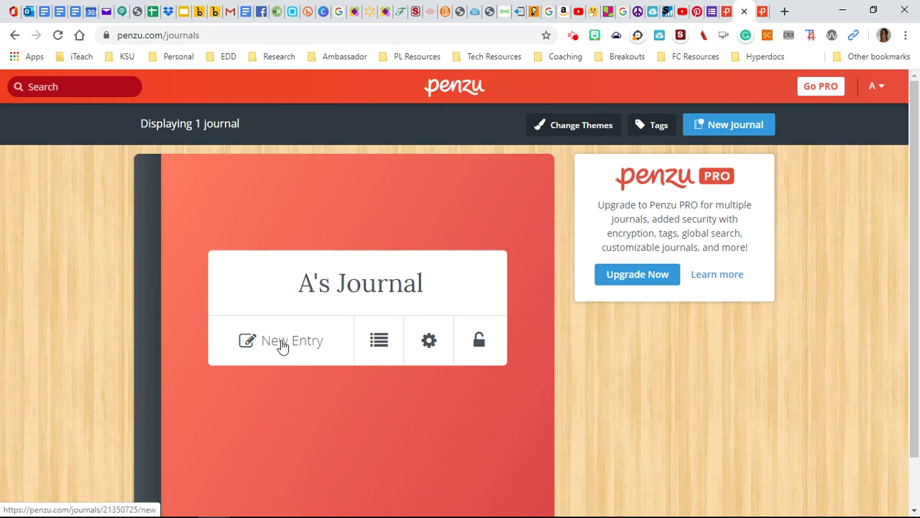
pyautogui.click(281, 344)
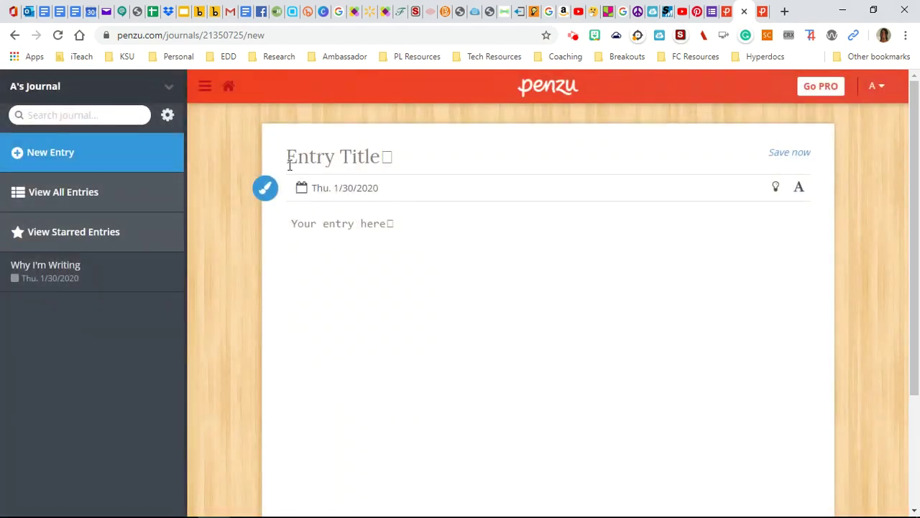
# Title the entry 'Journey to the New World' and write a prompt about travels by boat, land, etc.
pyautogui.write('Jou')
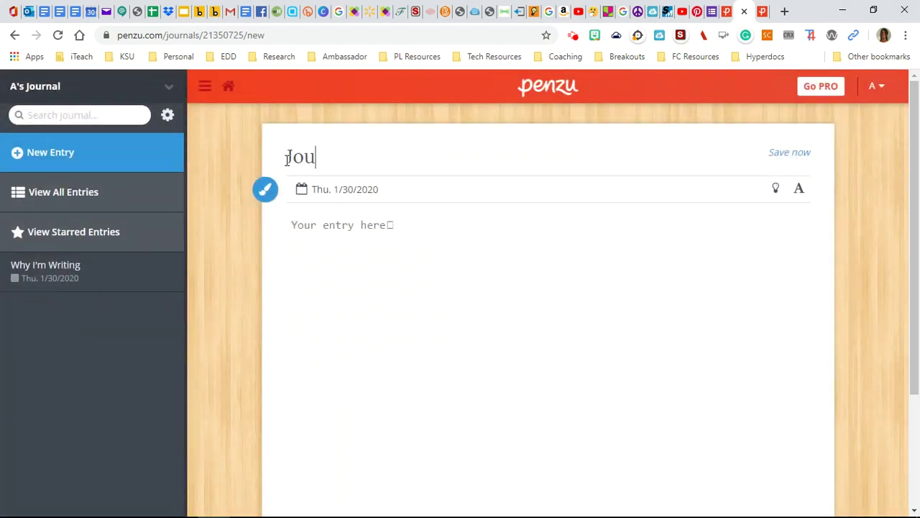
pyautogui.write('rney to the New W')
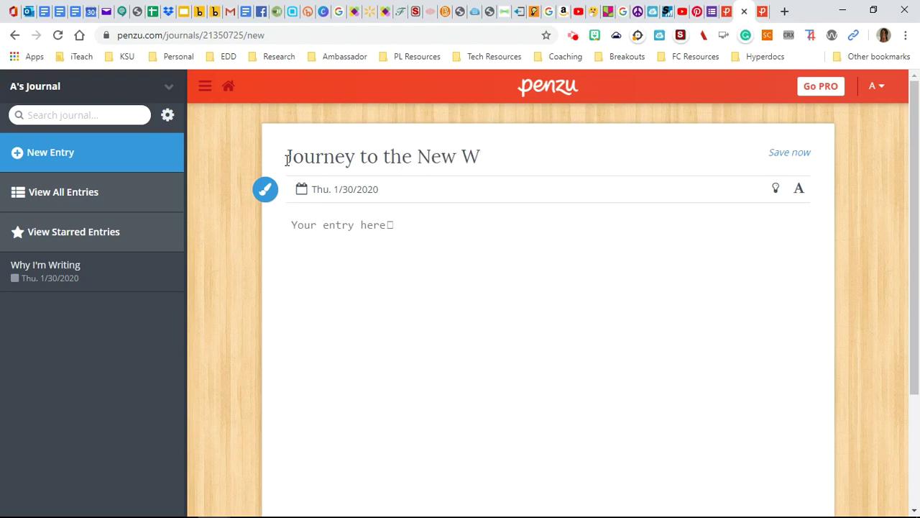
pyautogui.write('orld')
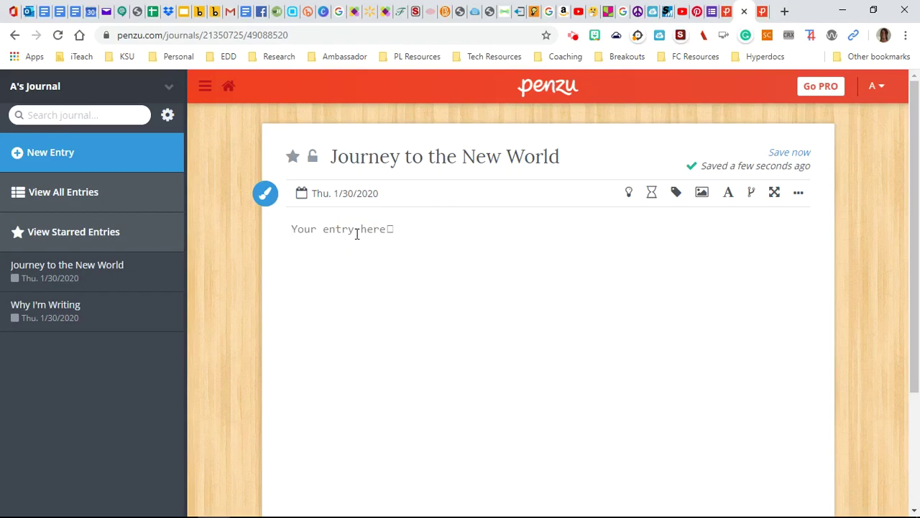
pyautogui.write('Type your adventure')
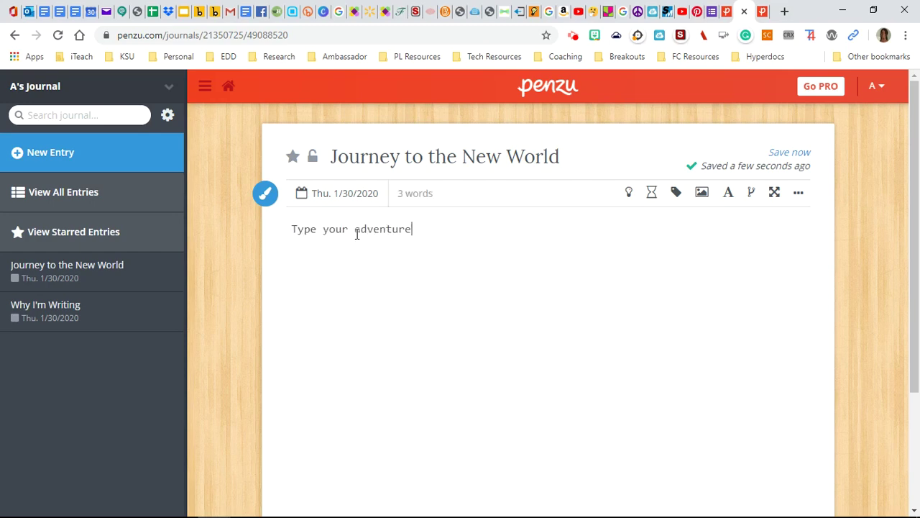
pyautogui.write('s of your journal')
pyautogui.press('BackSpace')
pyautogui.press('BackSpace')
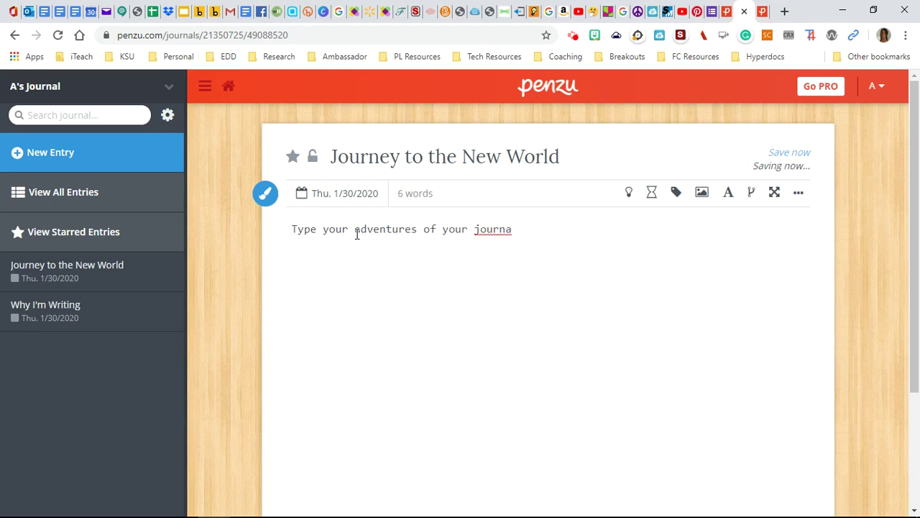
pyautogui.write('ey to the')
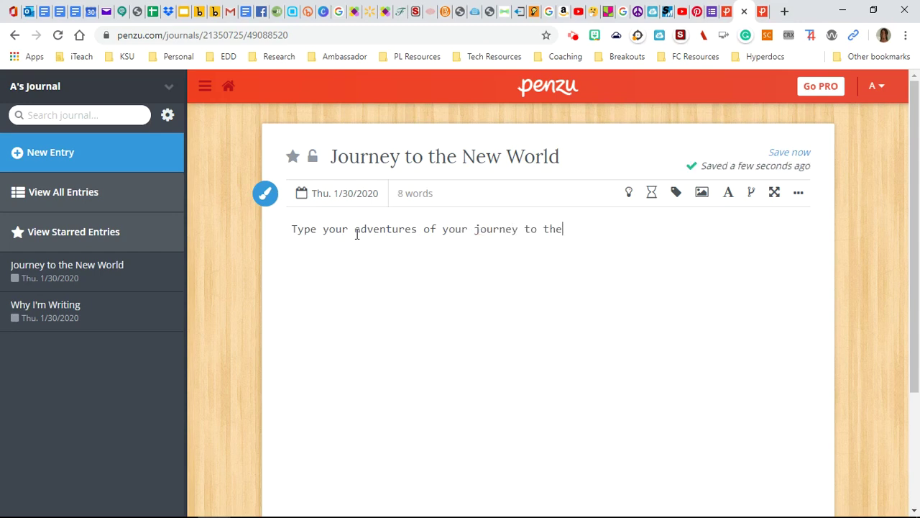
pyautogui.write(' new worls he')
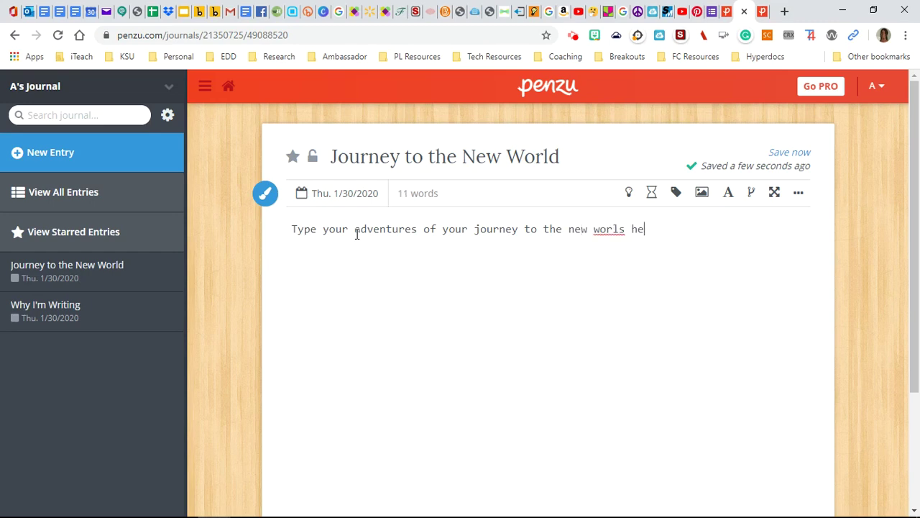
pyautogui.write('re - your travels by bo')
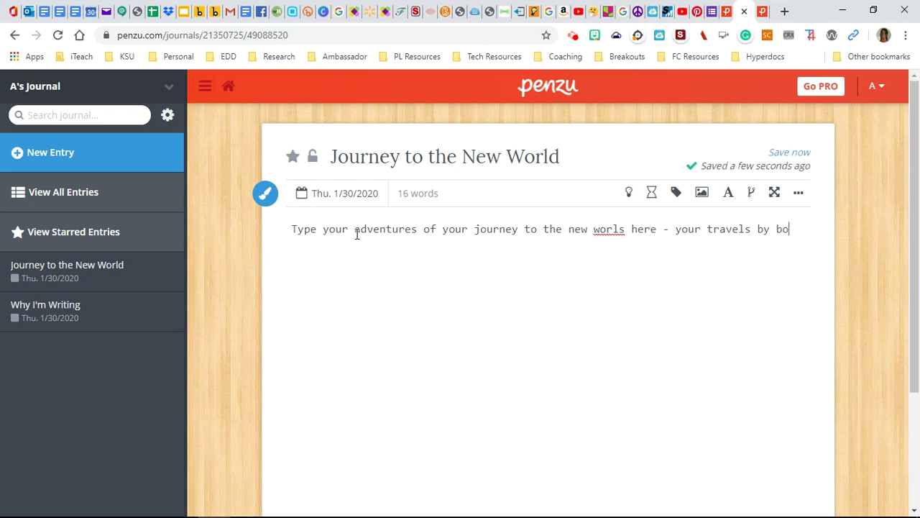
pyautogui.write('at, land, etc')
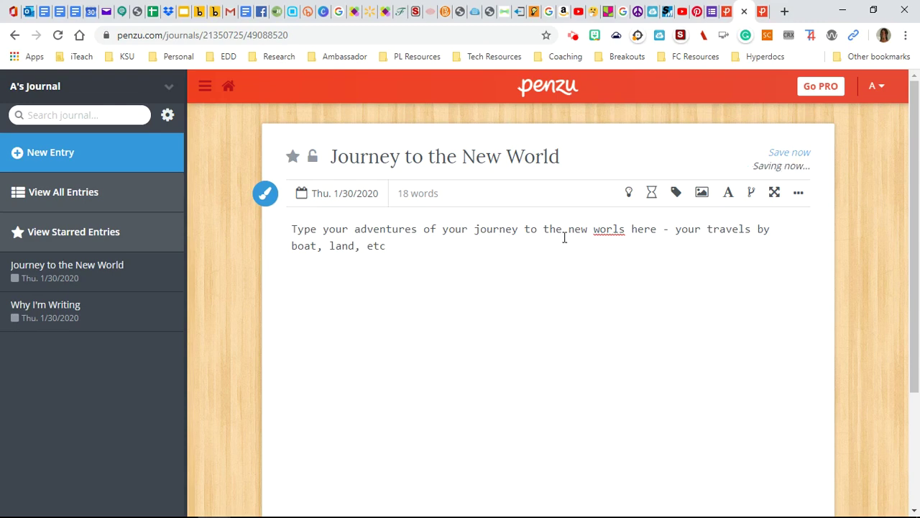
pyautogui.click(625, 229)
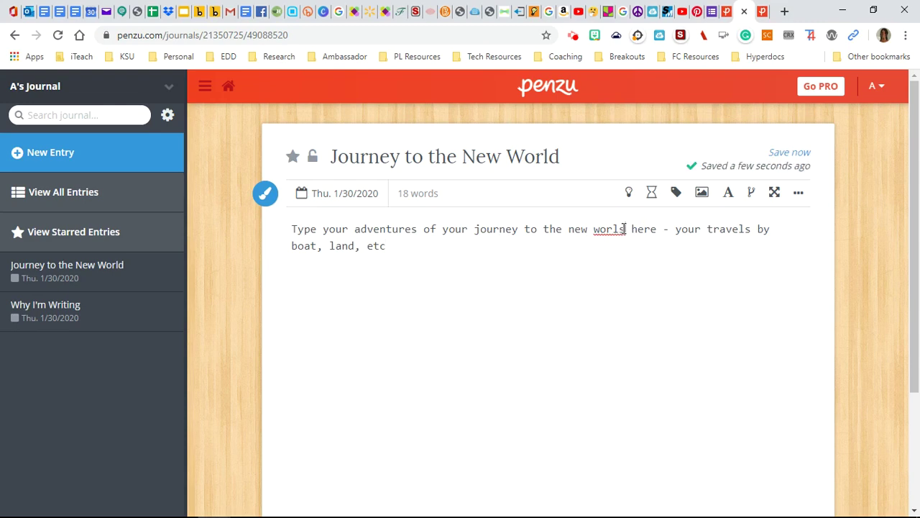
pyautogui.press('BackSpace')
# Finish correcting 'world' and set the whole entry text to Georgia, size 20.
pyautogui.write('d')
pyautogui.moveTo(387, 246); pyautogui.dragTo(288, 228)
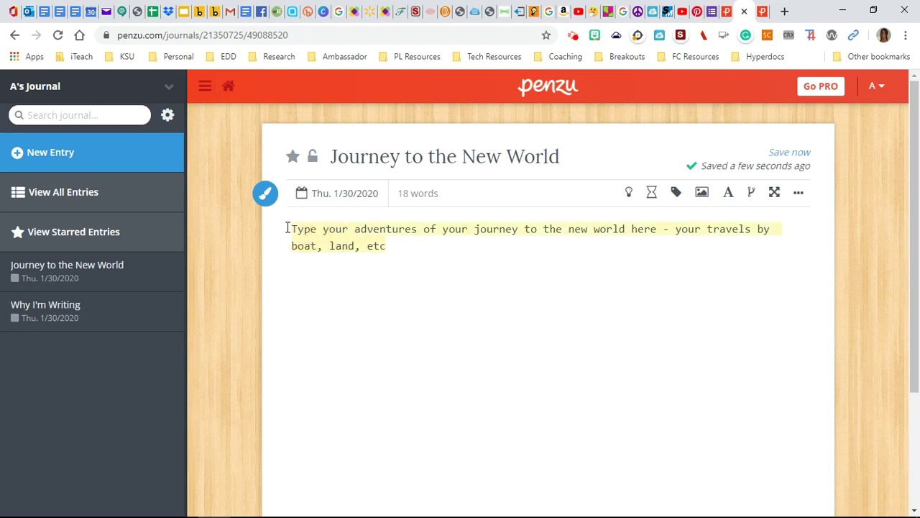
pyautogui.click(728, 193)
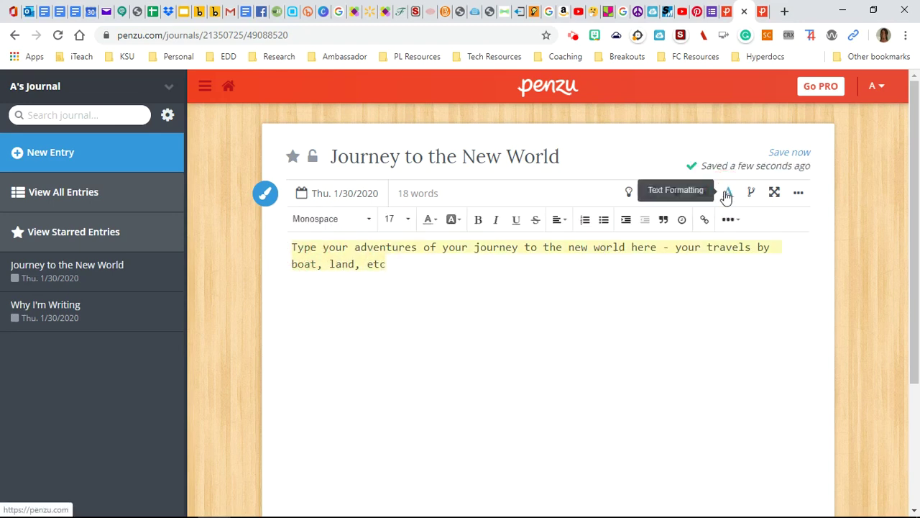
pyautogui.click(406, 220)
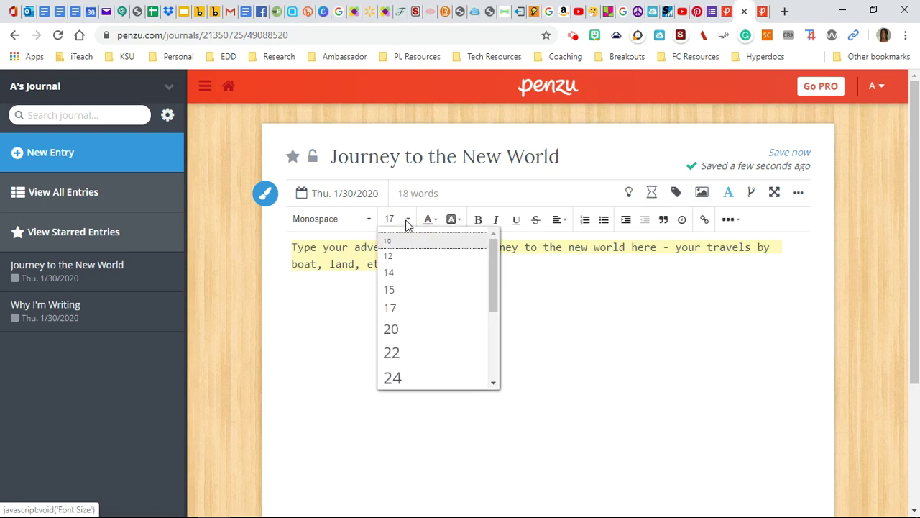
pyautogui.click(395, 274)
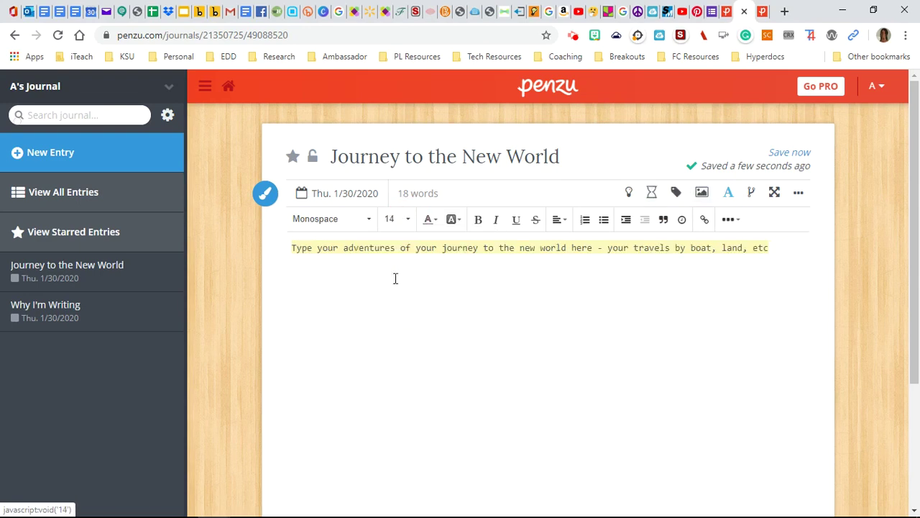
pyautogui.click(408, 220)
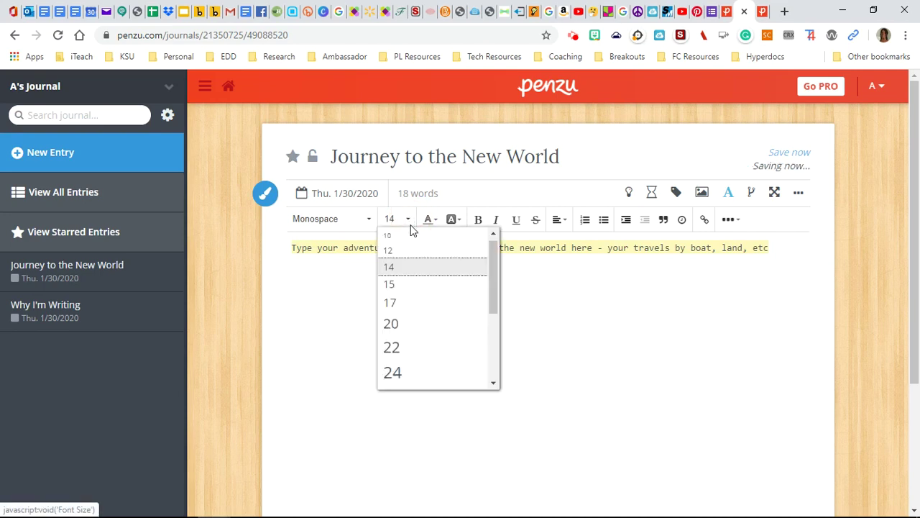
pyautogui.click(410, 327)
pyautogui.click(368, 219)
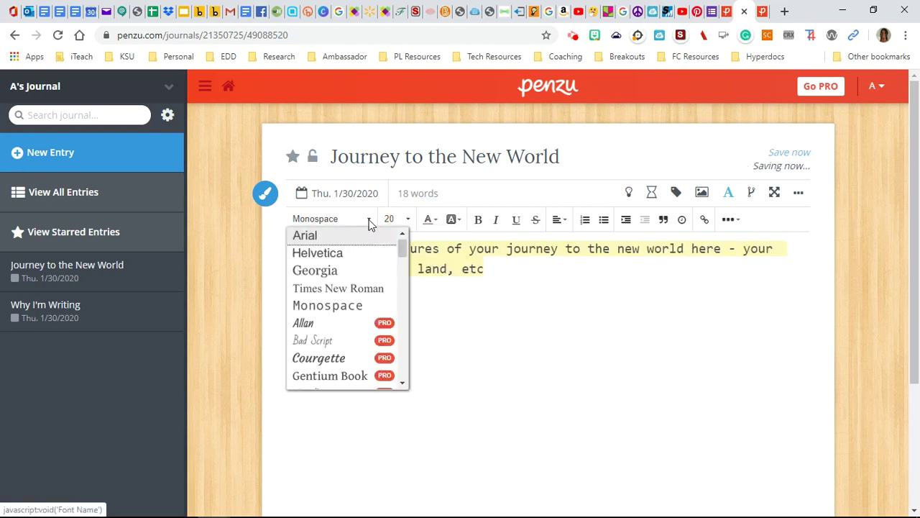
pyautogui.click(344, 272)
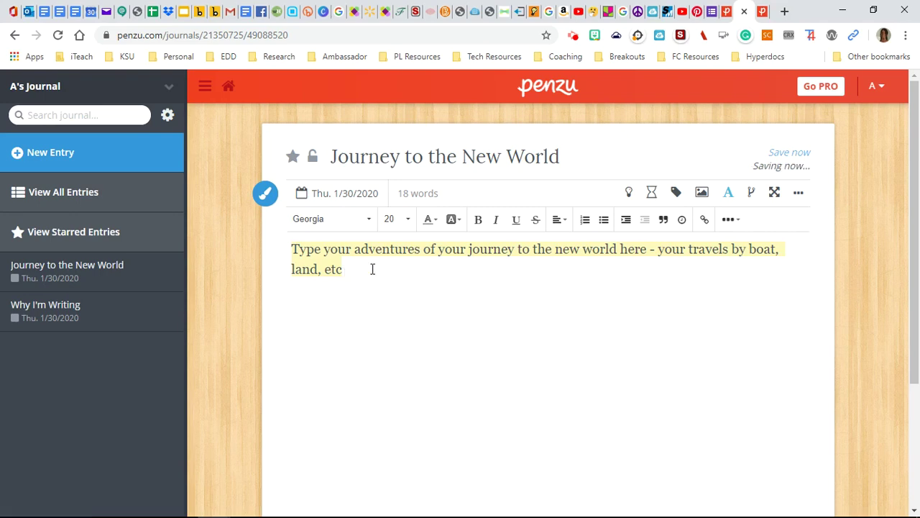
# Make the entry text dark red on a dark orange background.
pyautogui.click(437, 220)
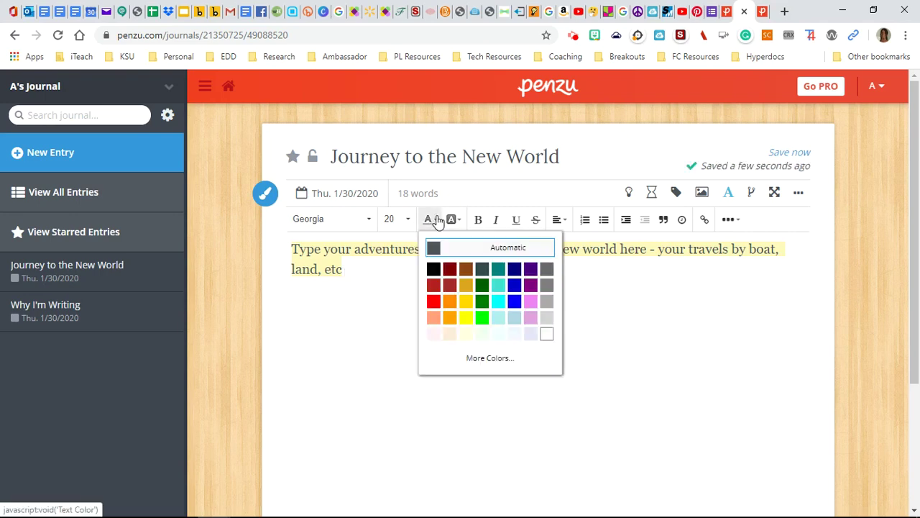
pyautogui.click(450, 285)
pyautogui.click(448, 272)
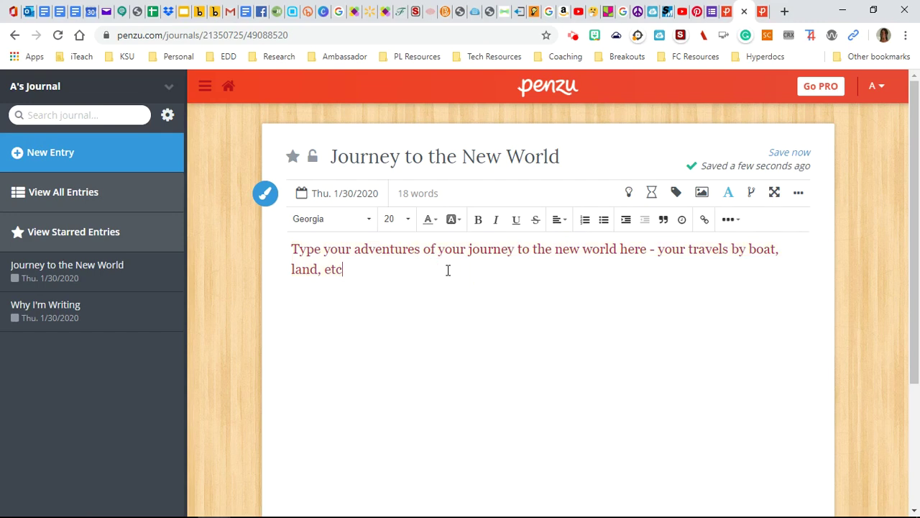
pyautogui.click(456, 222)
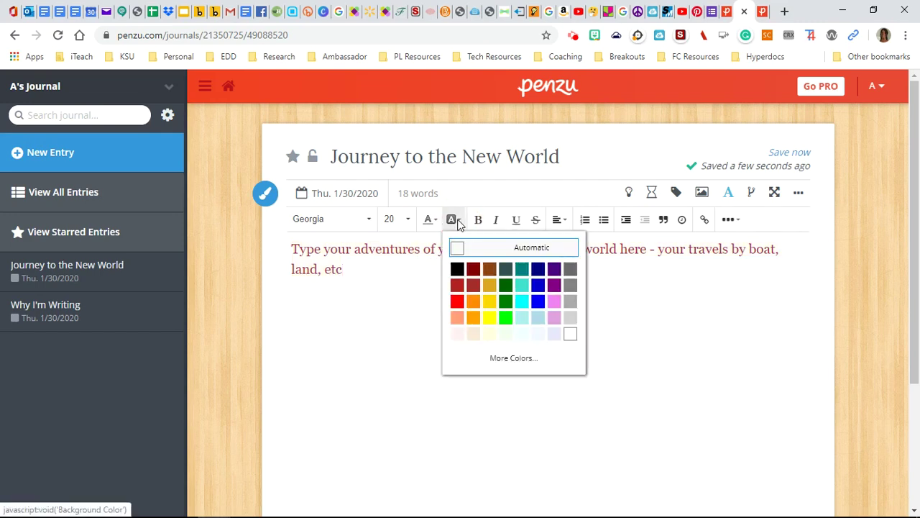
pyautogui.click(490, 302)
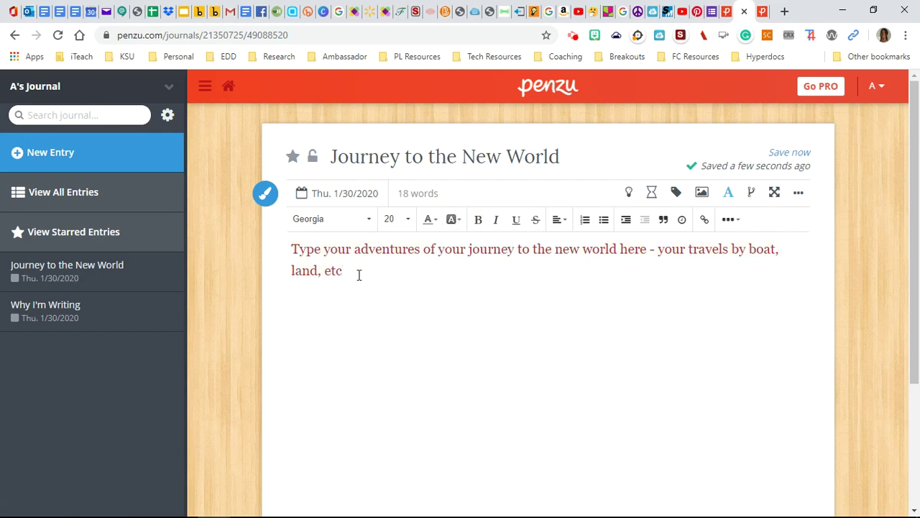
pyautogui.moveTo(359, 276); pyautogui.dragTo(293, 256)
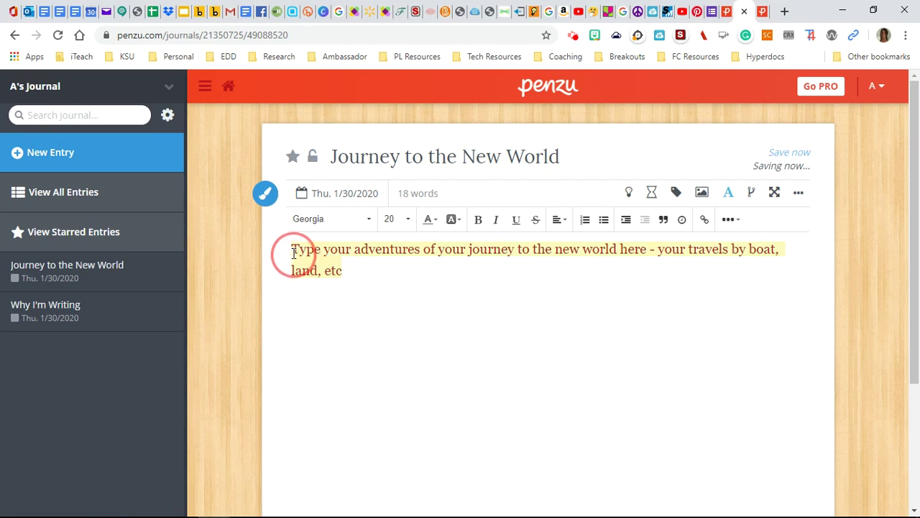
pyautogui.click(462, 223)
pyautogui.click(476, 306)
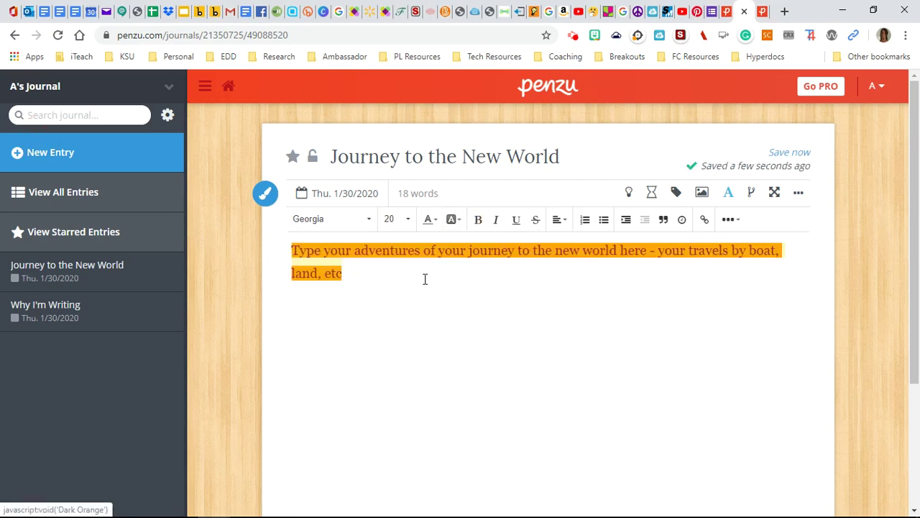
pyautogui.click(415, 271)
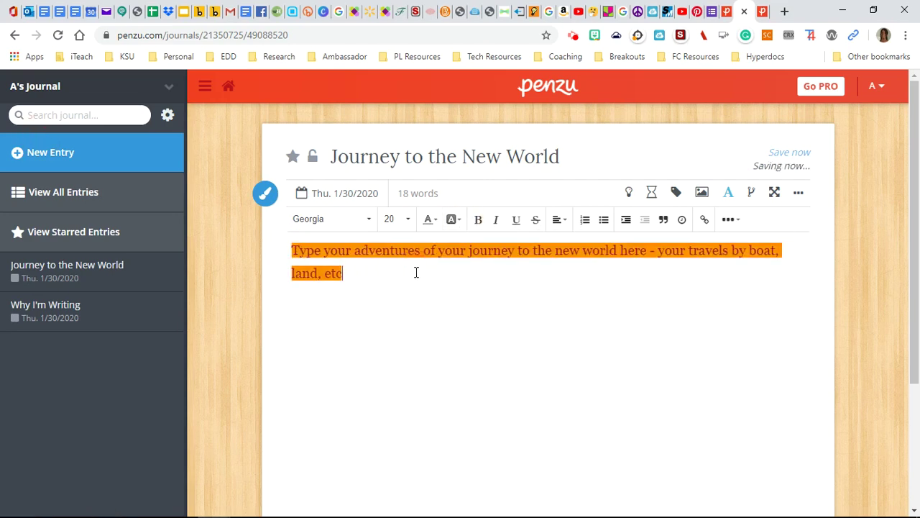
# Centre the entry text and format it as a numbered list item.
pyautogui.moveTo(416, 272); pyautogui.dragTo(296, 246)
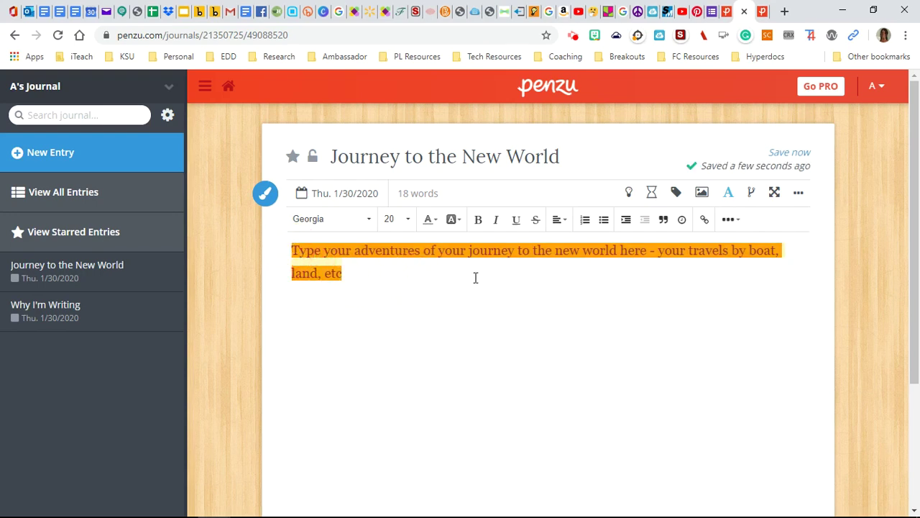
pyautogui.click(567, 223)
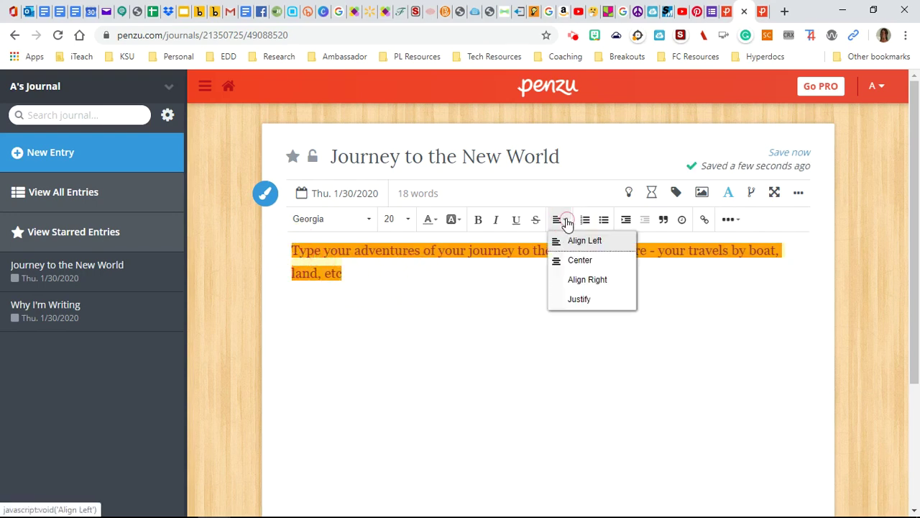
pyautogui.click(583, 260)
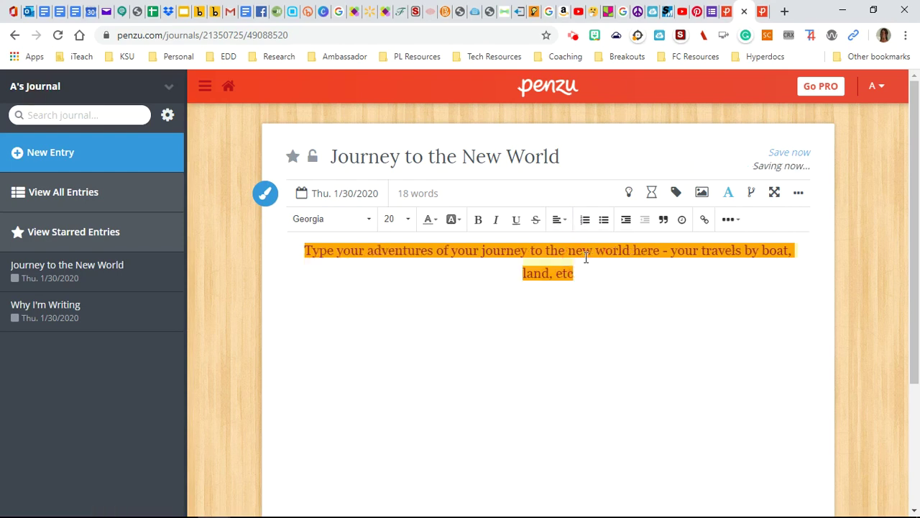
pyautogui.click(604, 220)
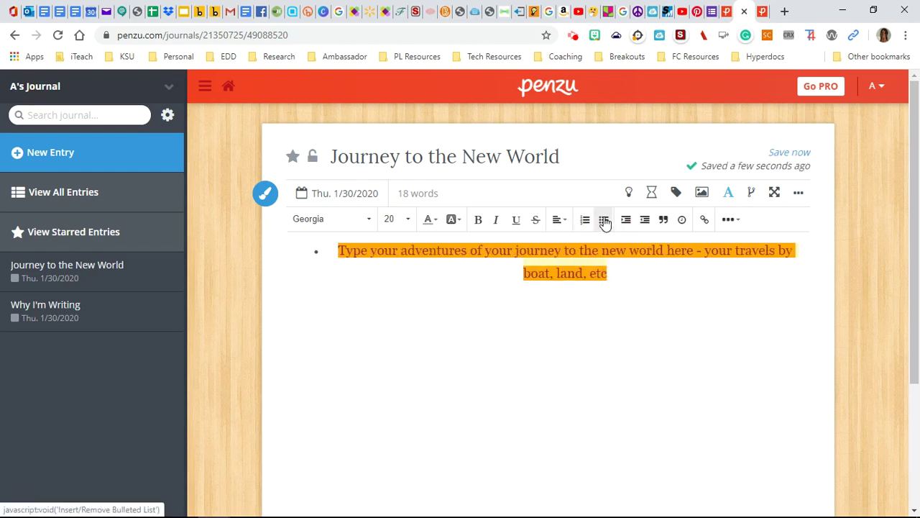
pyautogui.click(586, 222)
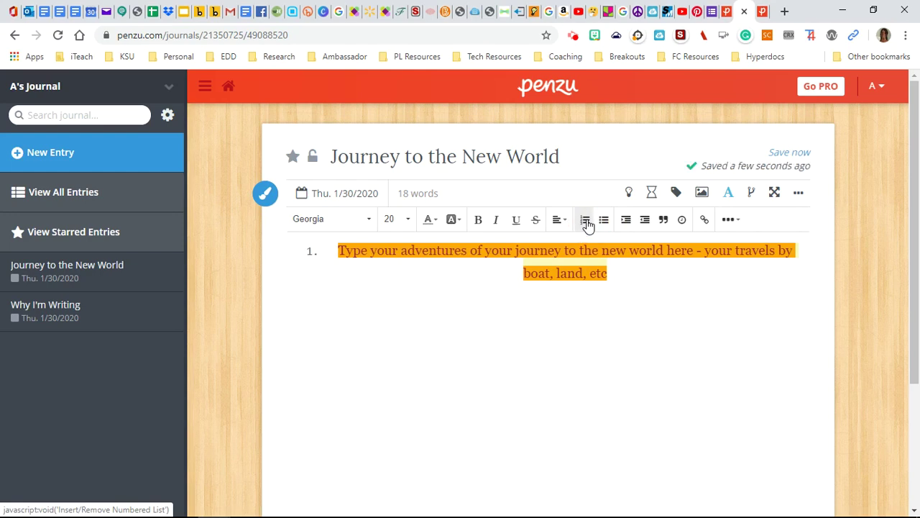
pyautogui.click(459, 221)
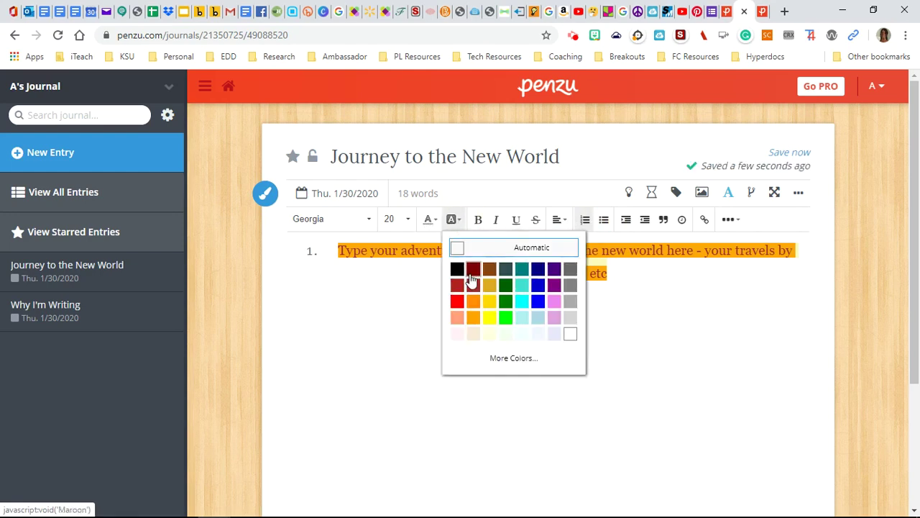
# Clear the text's background colour, then open and close the Insert Image dialog without adding anything.
pyautogui.click(569, 335)
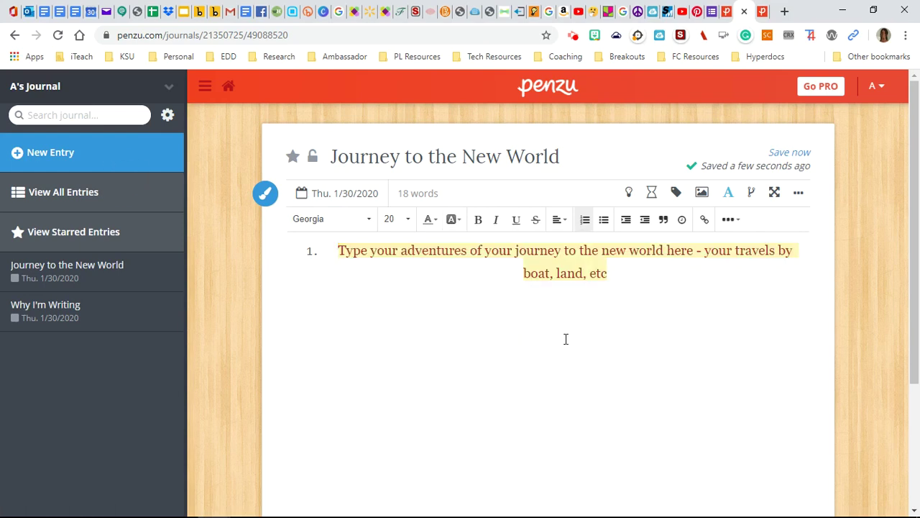
pyautogui.click(441, 283)
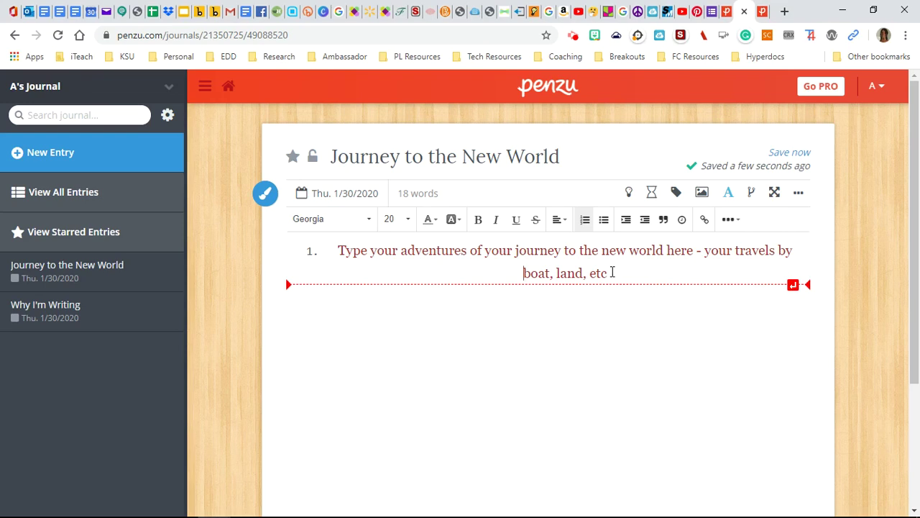
pyautogui.click(612, 272)
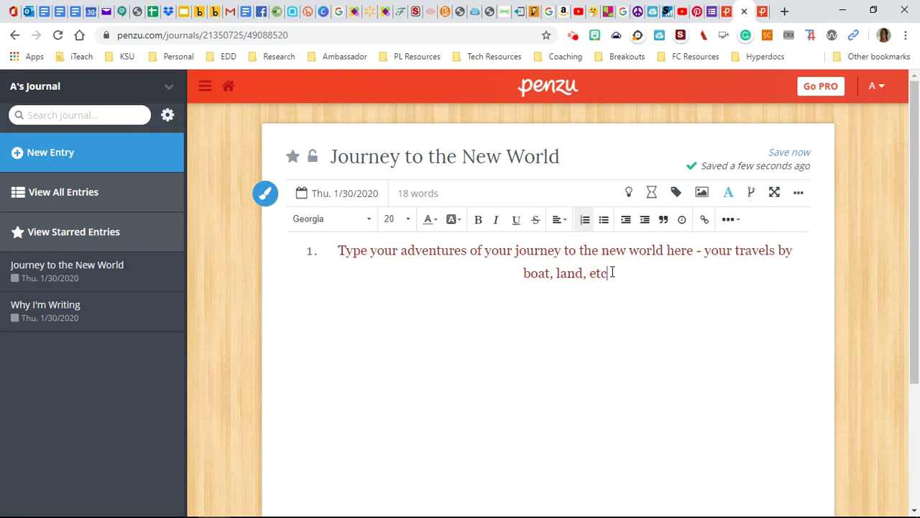
pyautogui.click(705, 194)
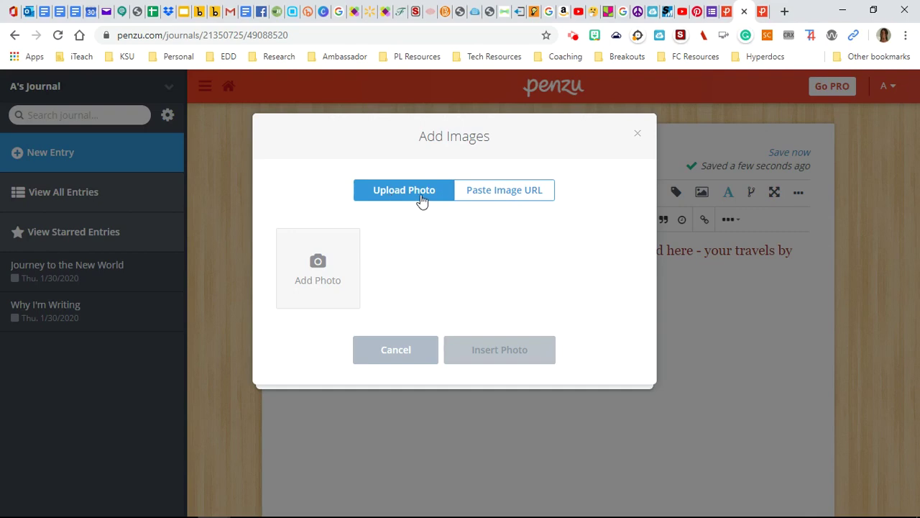
pyautogui.click(637, 133)
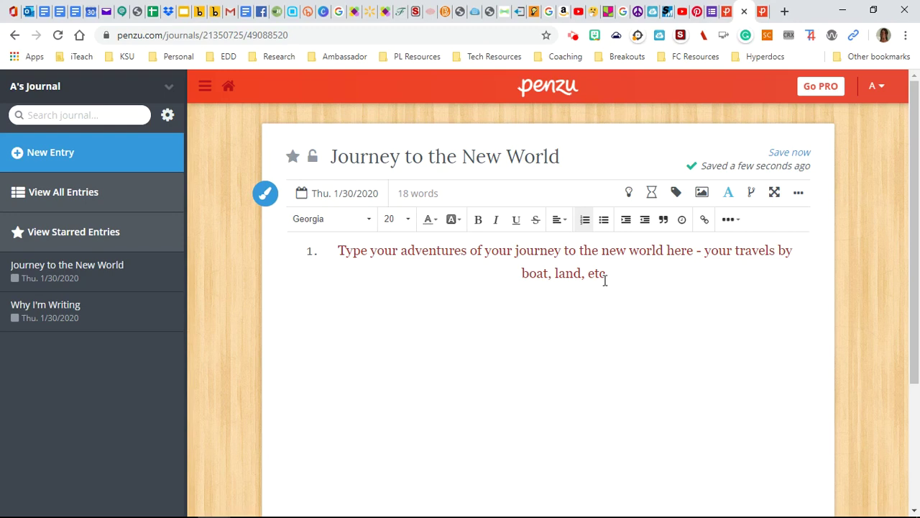
# Link the words 'boat, land, etc' to the pasted https Padlet page address.
pyautogui.moveTo(612, 274); pyautogui.dragTo(523, 271)
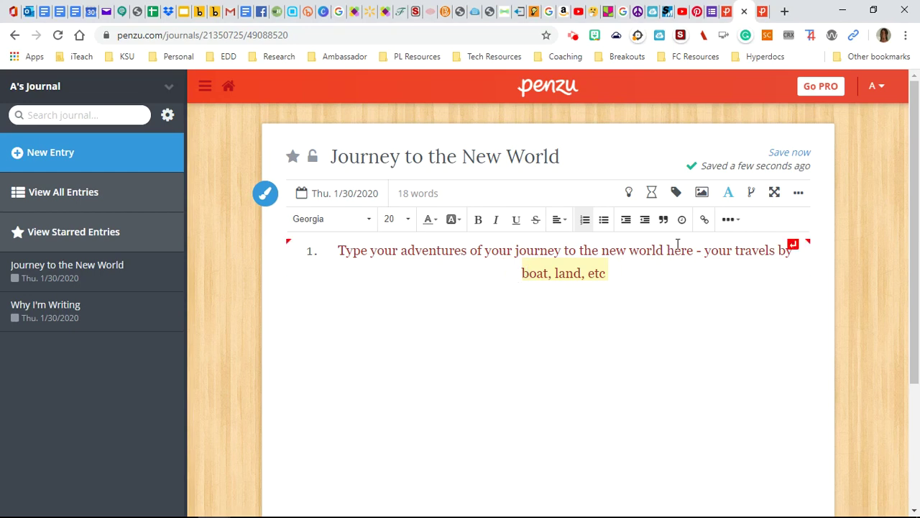
pyautogui.click(708, 221)
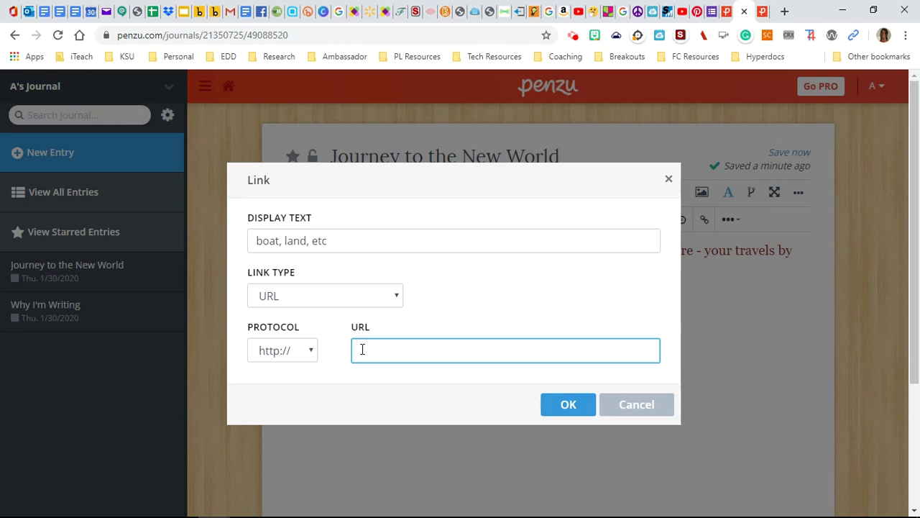
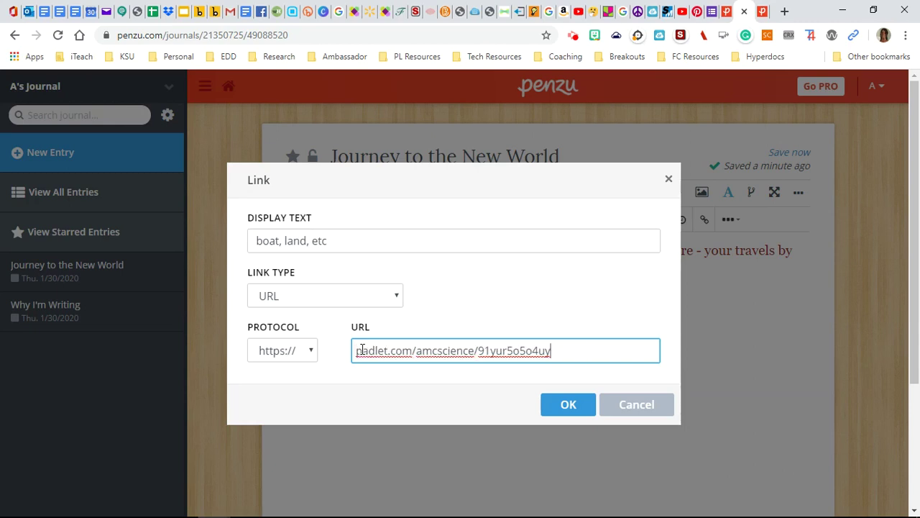
pyautogui.click(565, 403)
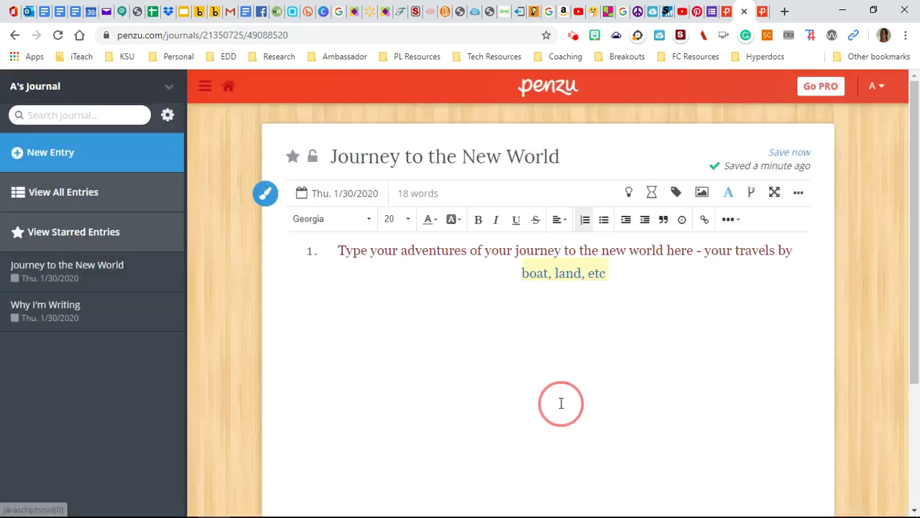
pyautogui.click(624, 266)
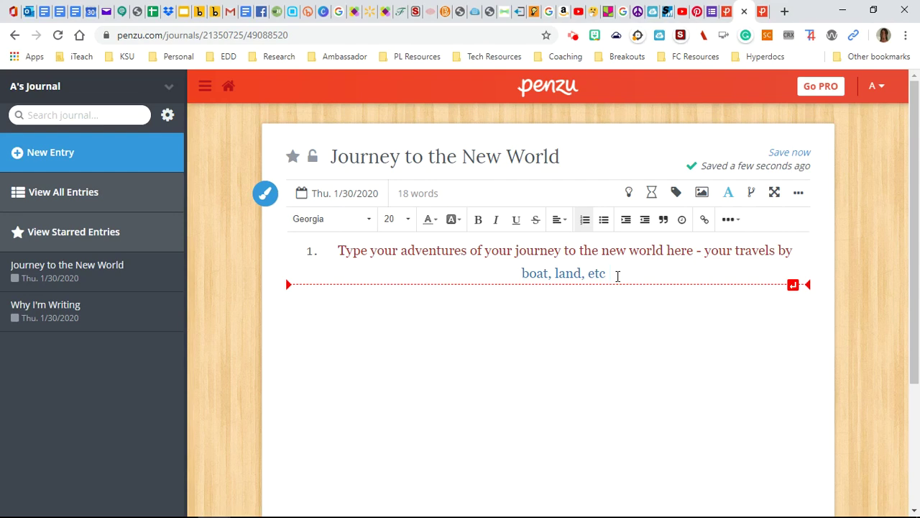
# Add a second numbered item 'Continue my story', then start a new blank entry.
pyautogui.press('Return')
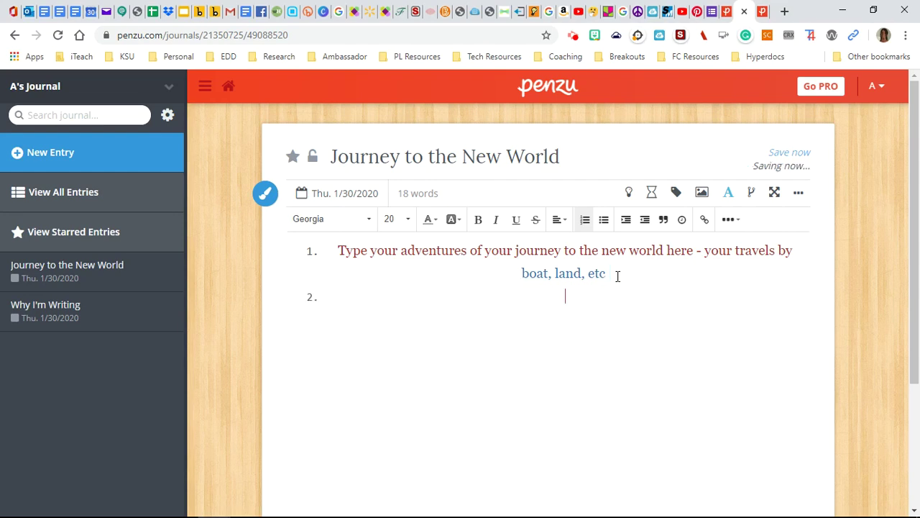
pyautogui.write('COntinue')
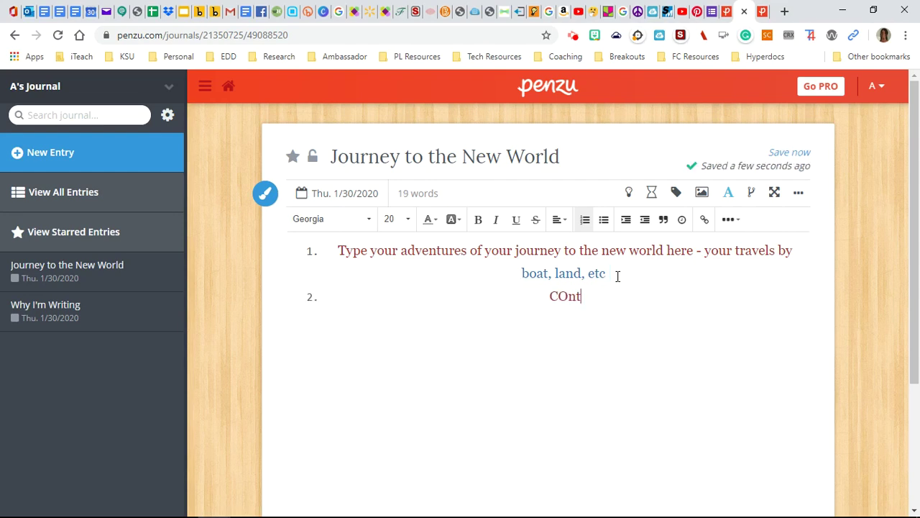
pyautogui.press('BackSpace')
pyautogui.press('BackSpace')
pyautogui.press('BackSpace')
pyautogui.press('BackSpace')
pyautogui.press('BackSpace')
pyautogui.press('BackSpace')
pyautogui.press('BackSpace')
pyautogui.write('ontinue my story')
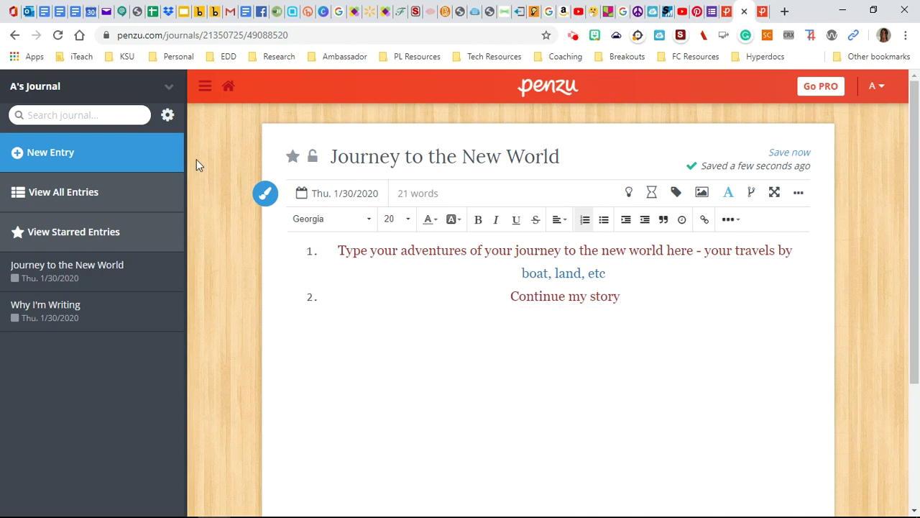
pyautogui.click(55, 157)
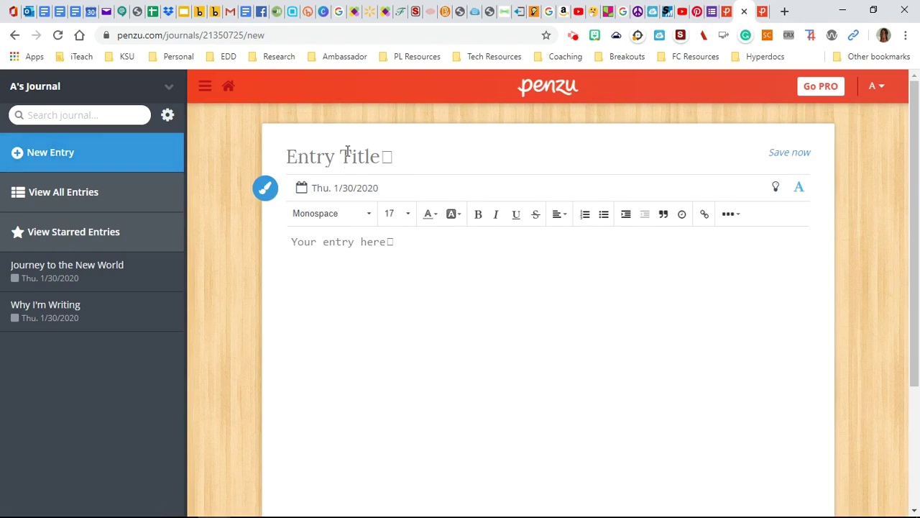
# Title the new entry 'Next Entry', then reopen 'Journey to the New World' from all entries.
pyautogui.click(346, 151)
pyautogui.write('Next Entry')
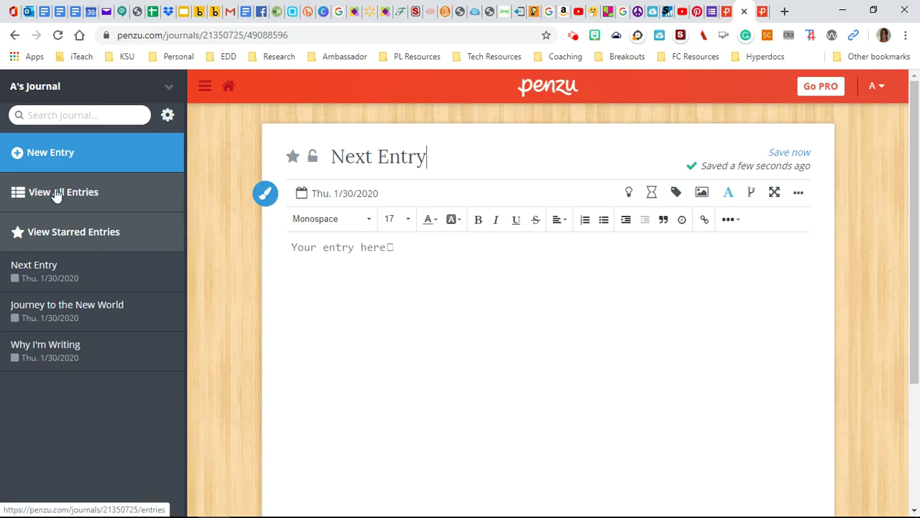
pyautogui.click(56, 193)
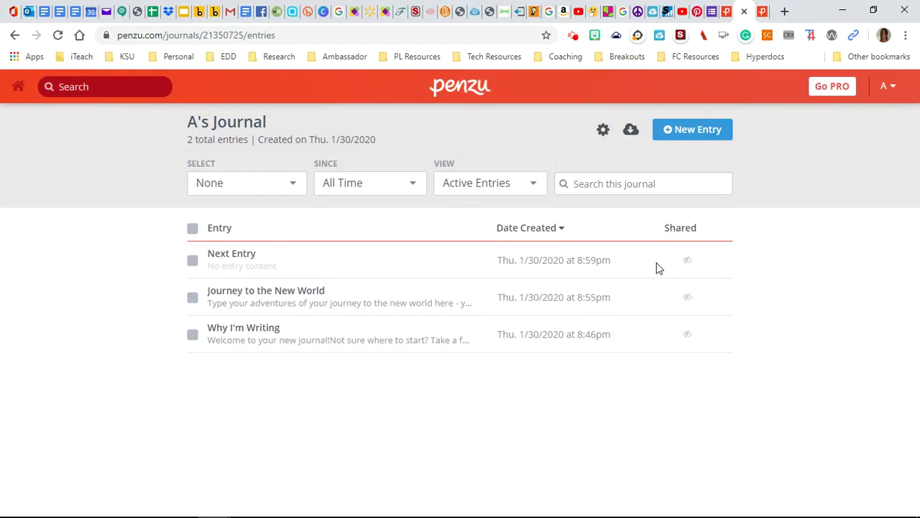
pyautogui.click(252, 294)
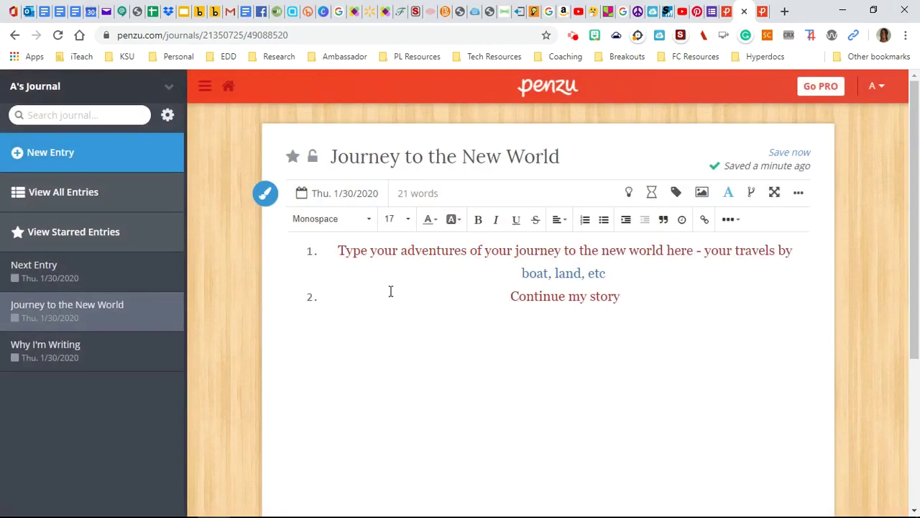
# Generate and copy a public share link for 'Journey to the New World', then return to all entries.
pyautogui.click(800, 195)
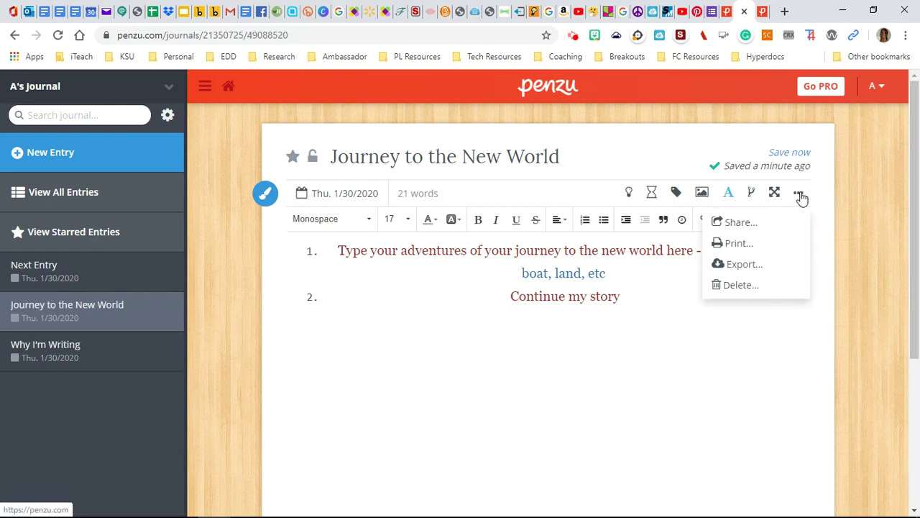
pyautogui.click(750, 225)
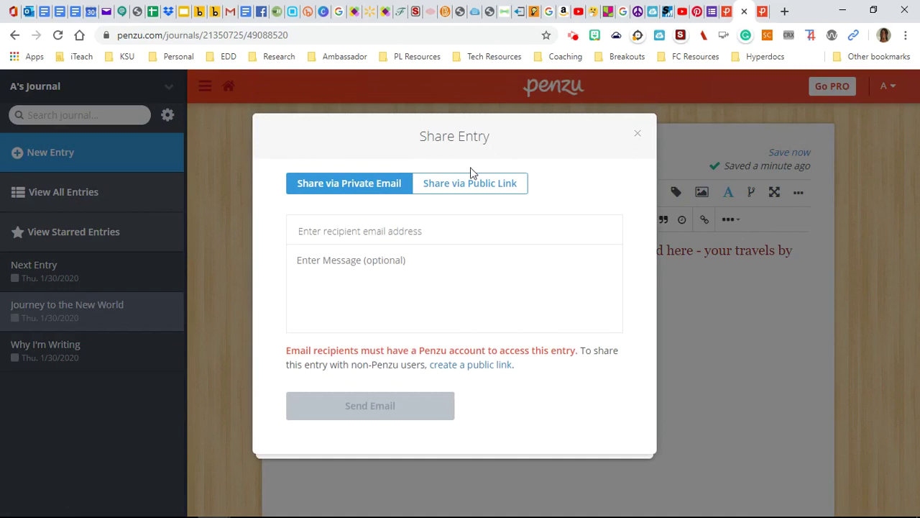
pyautogui.click(464, 186)
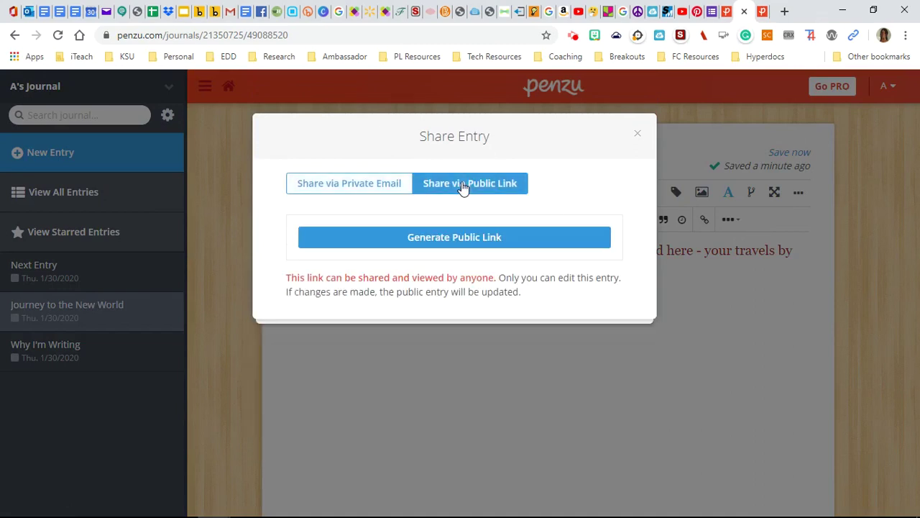
pyautogui.click(447, 239)
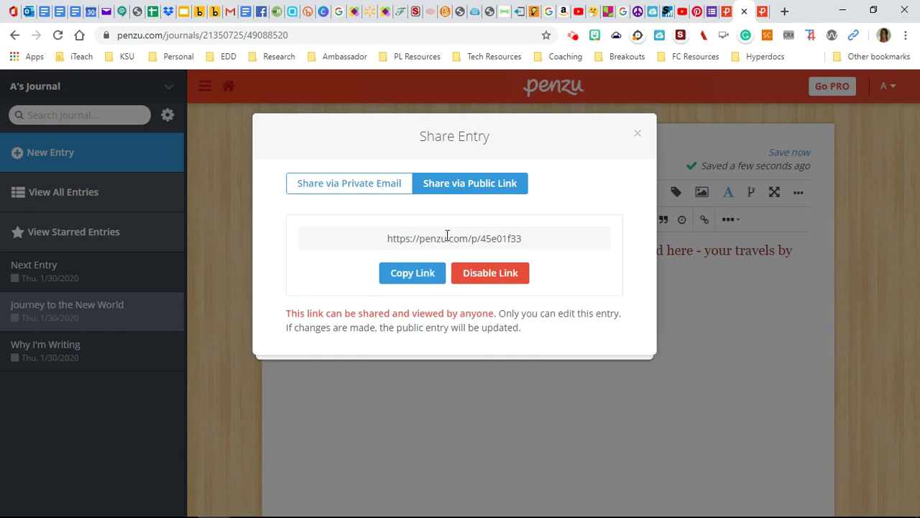
pyautogui.click(421, 272)
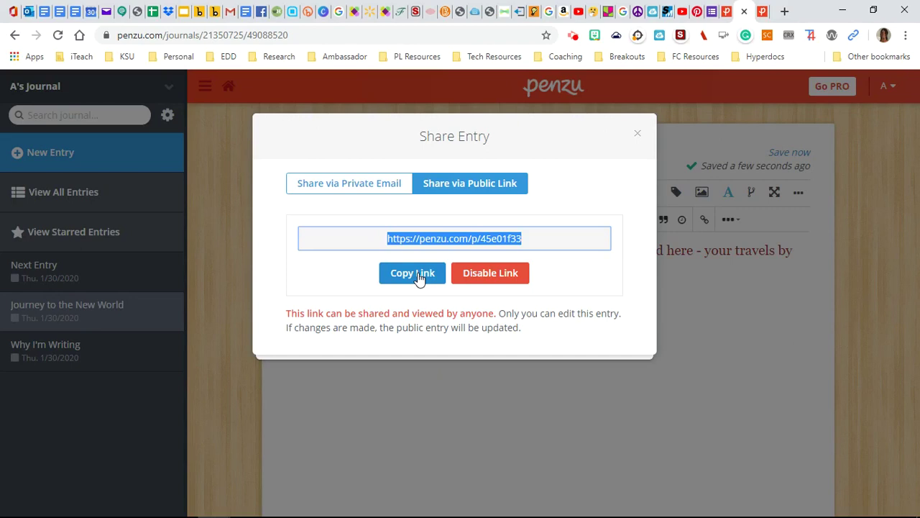
pyautogui.click(636, 135)
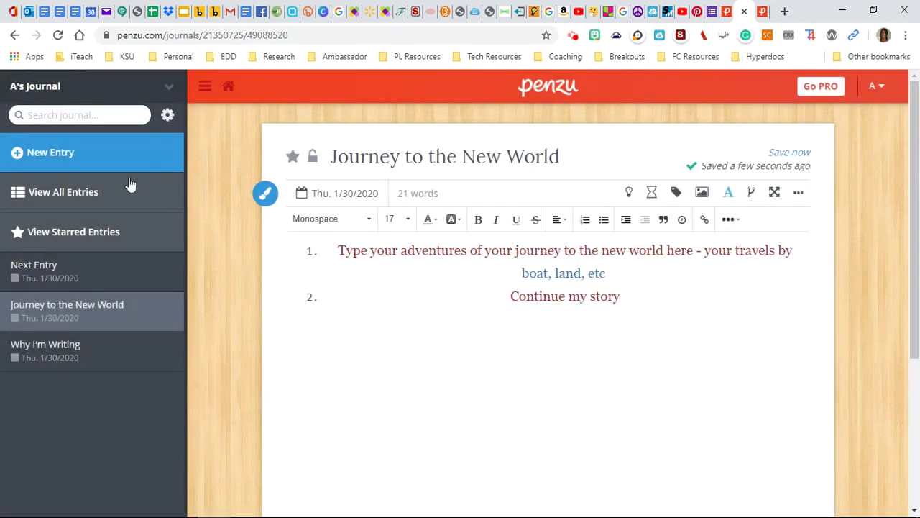
pyautogui.click(91, 196)
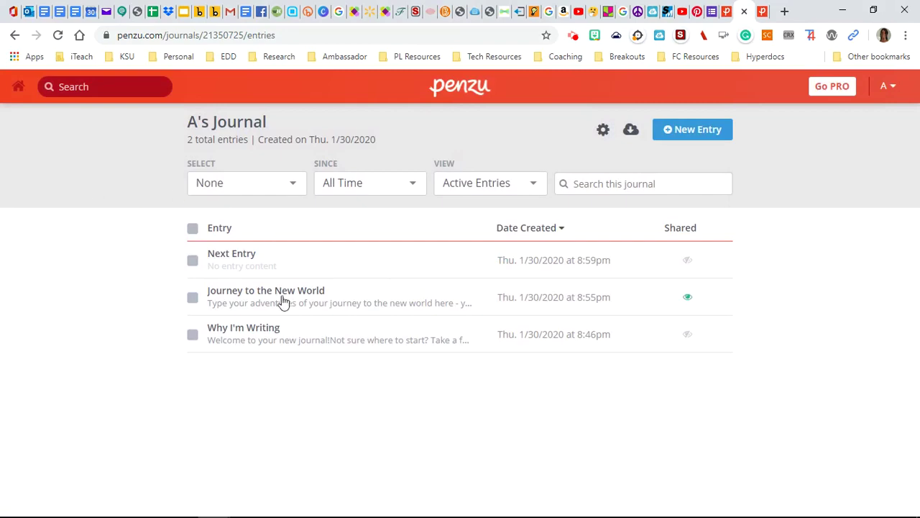
# Open 'Next Entry' and generate and copy its own public share link.
pyautogui.click(231, 258)
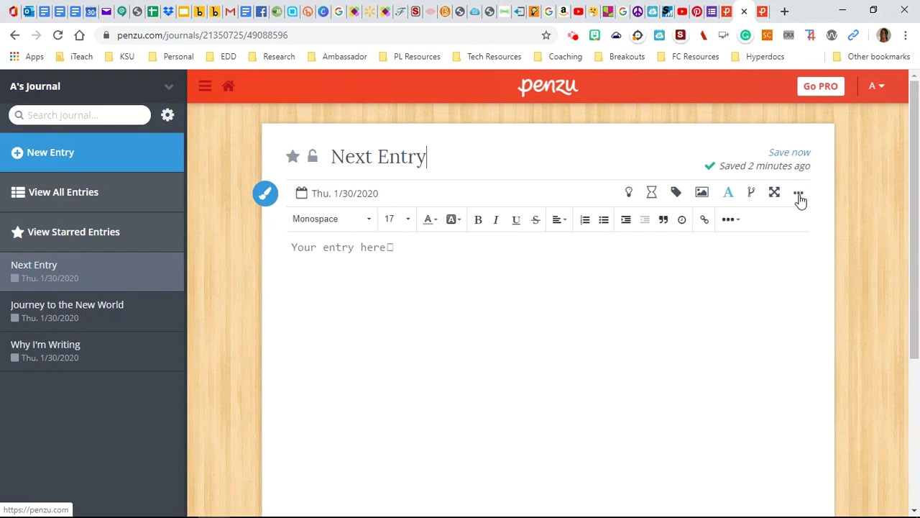
pyautogui.click(799, 195)
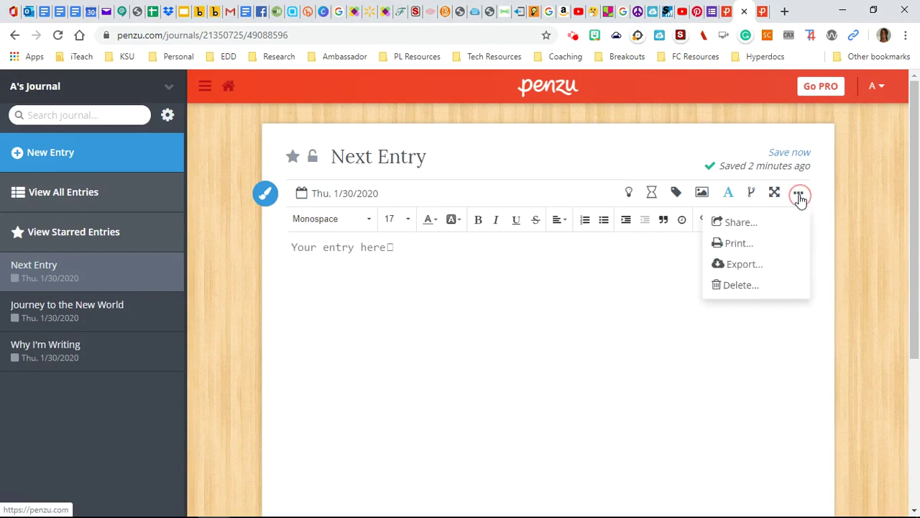
pyautogui.click(741, 225)
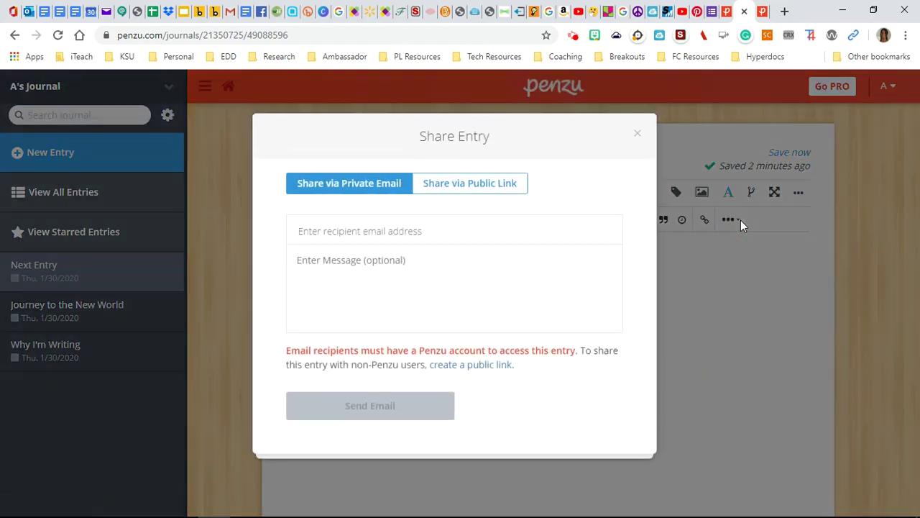
pyautogui.click(480, 186)
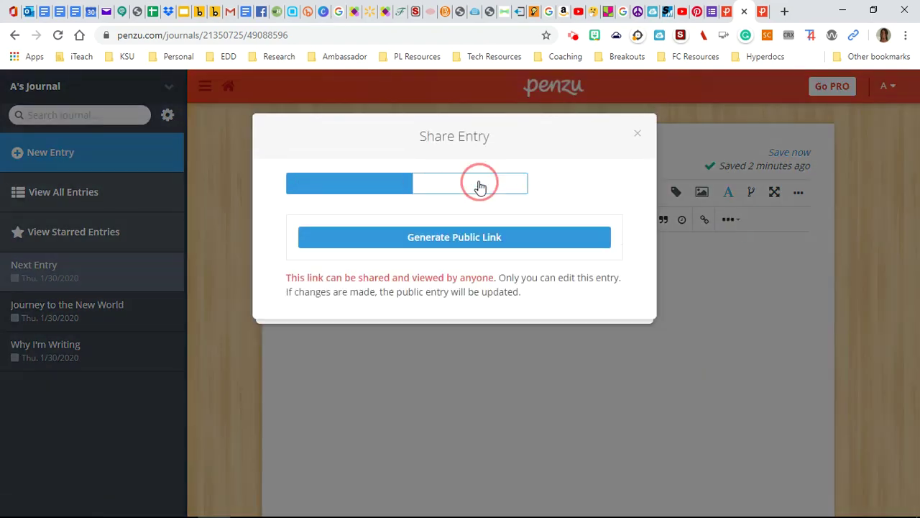
pyautogui.click(449, 242)
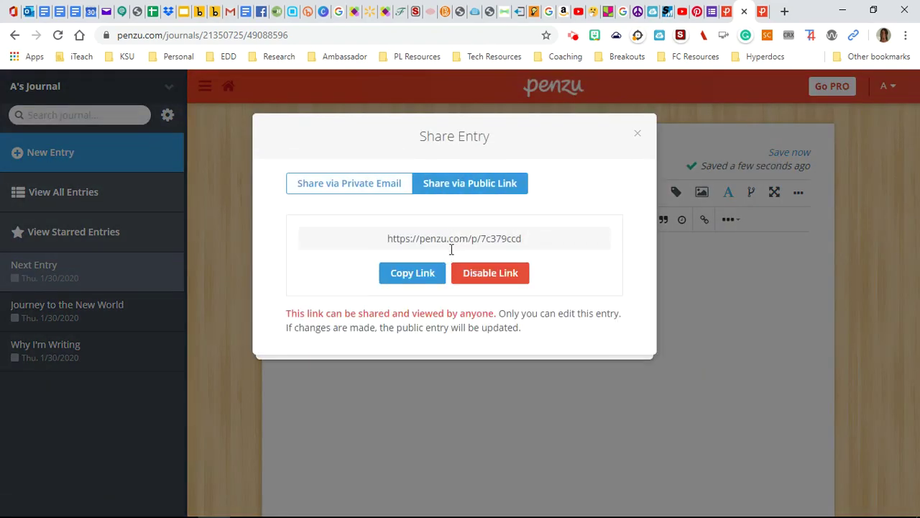
pyautogui.click(424, 281)
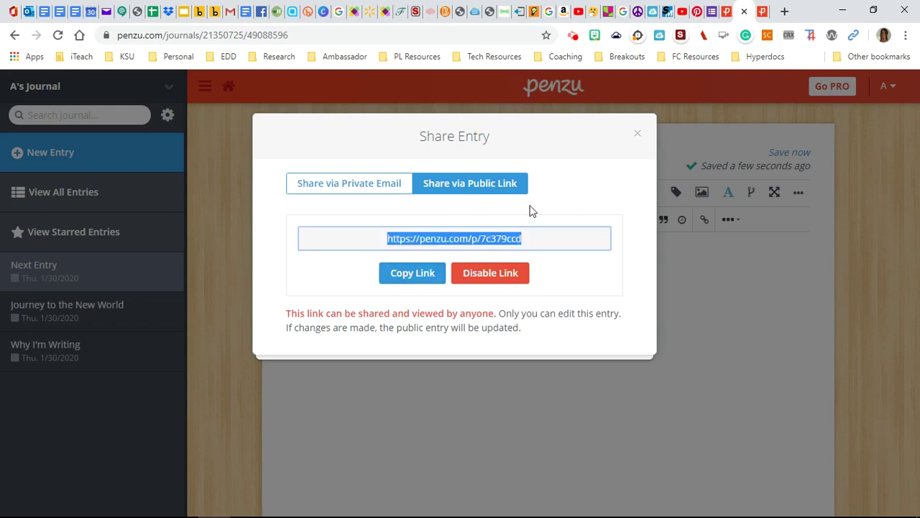
pyautogui.click(637, 137)
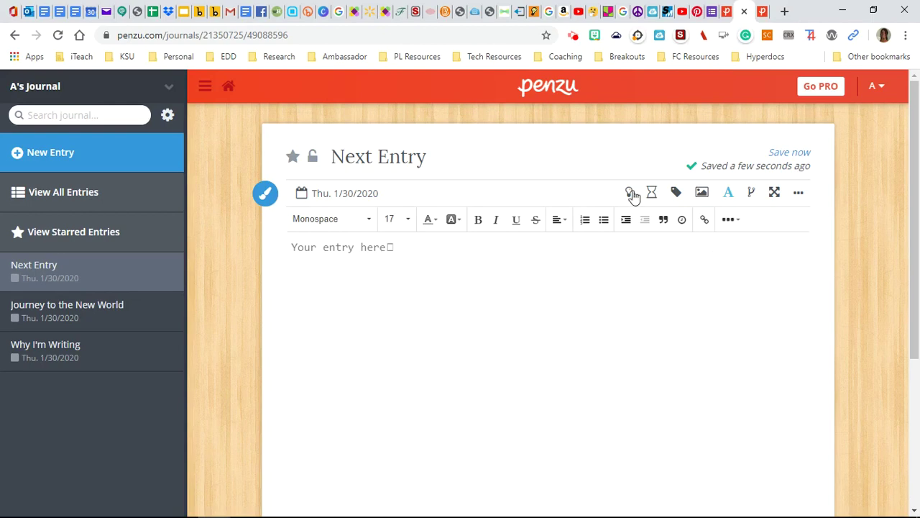
# In Journal Settings, preview a different journal cover and dismiss the PRO upgrade offer.
pyautogui.click(167, 116)
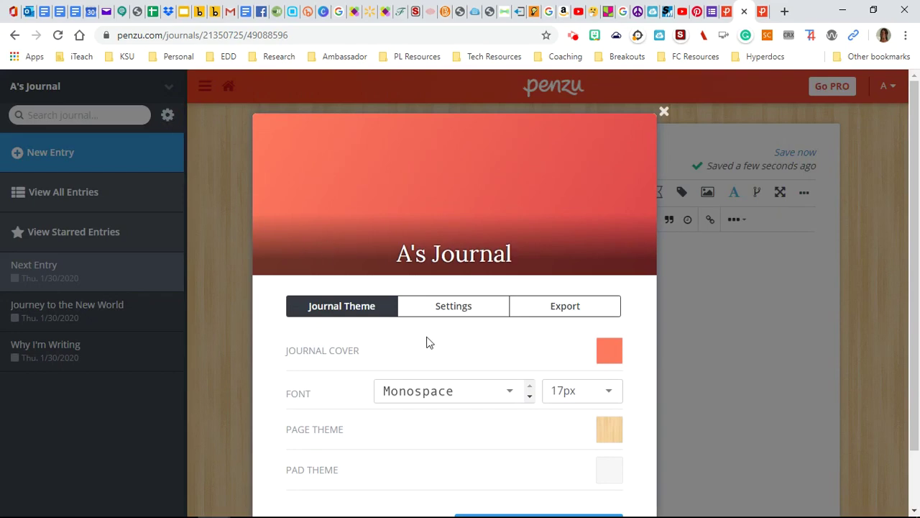
pyautogui.click(609, 352)
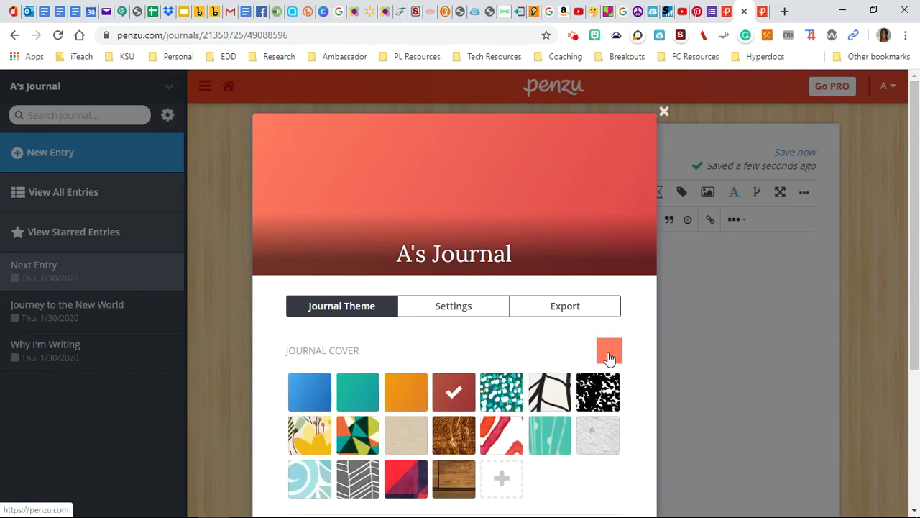
pyautogui.scroll(-3, 497, 345)
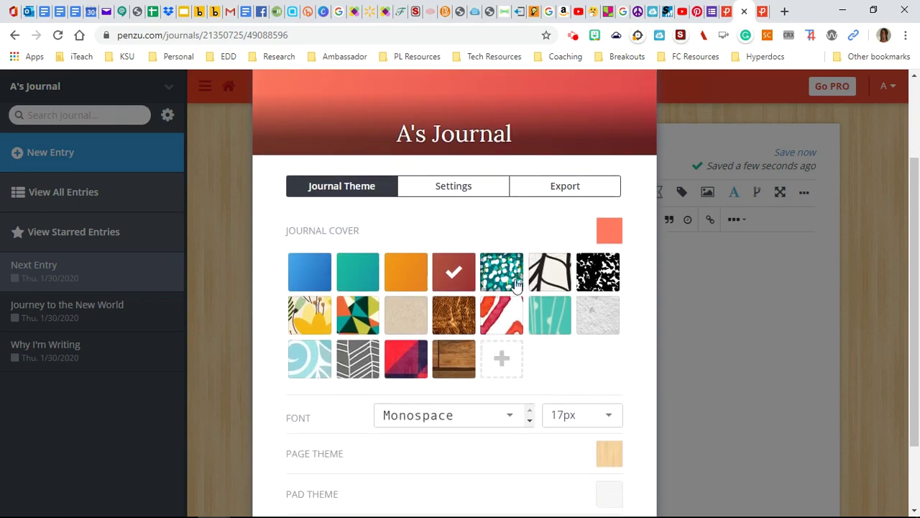
pyautogui.click(453, 321)
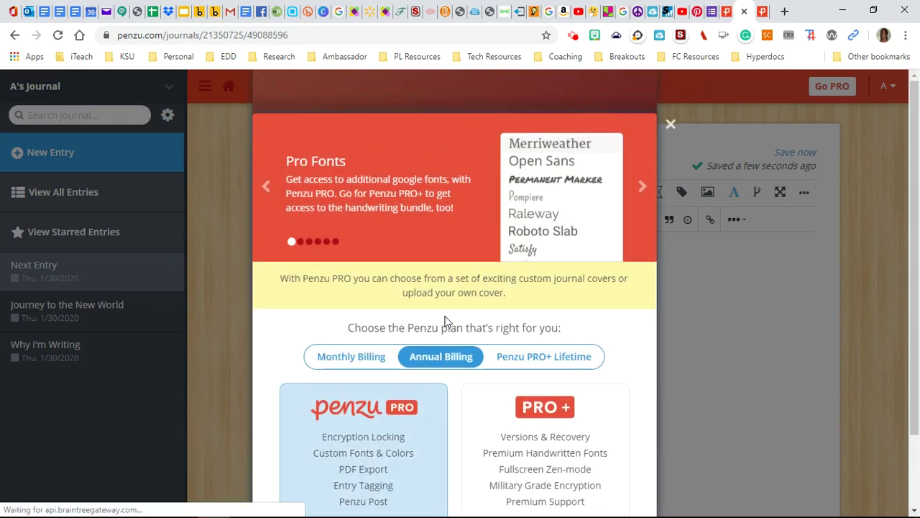
pyautogui.click(671, 124)
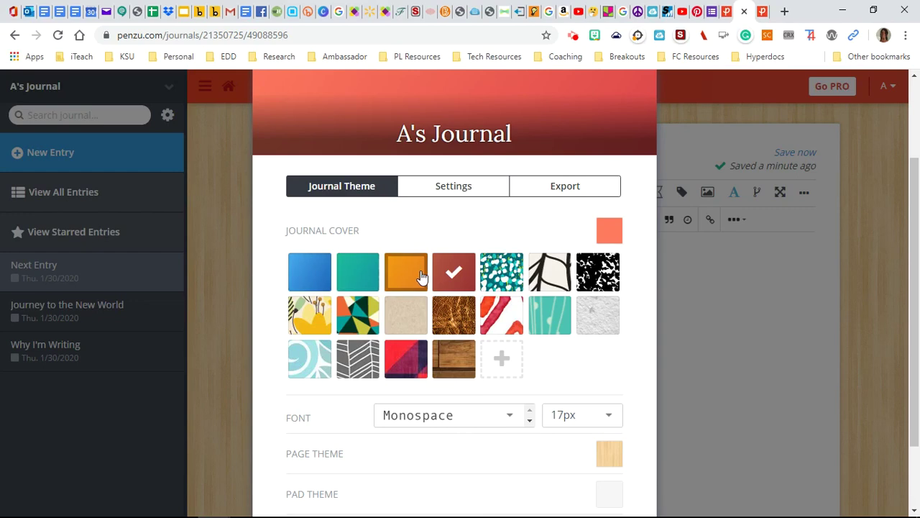
pyautogui.scroll(-2, 421, 277)
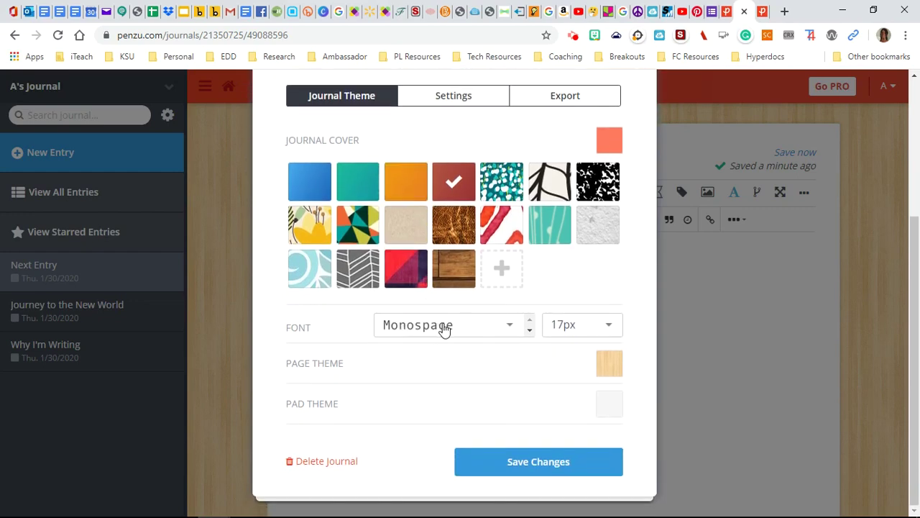
# Preview a different page theme, then save the journal settings and return to the journals overview.
pyautogui.click(603, 367)
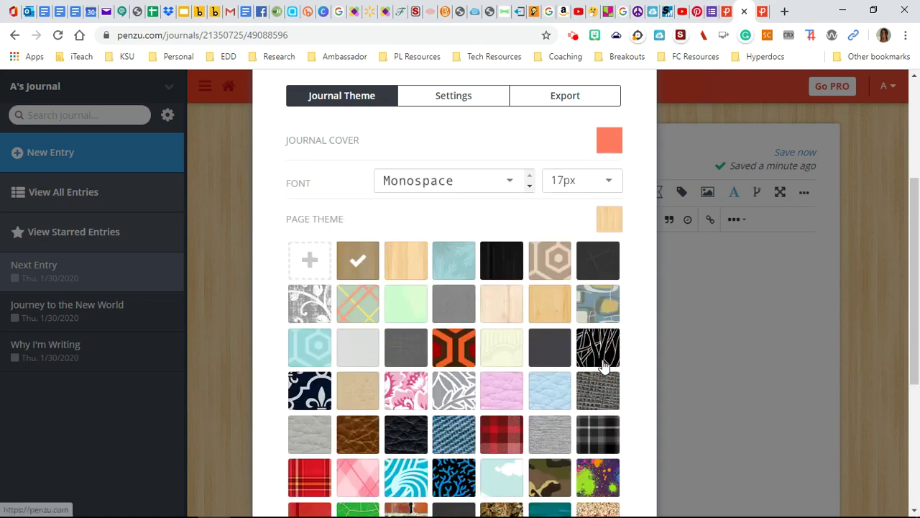
pyautogui.click(444, 267)
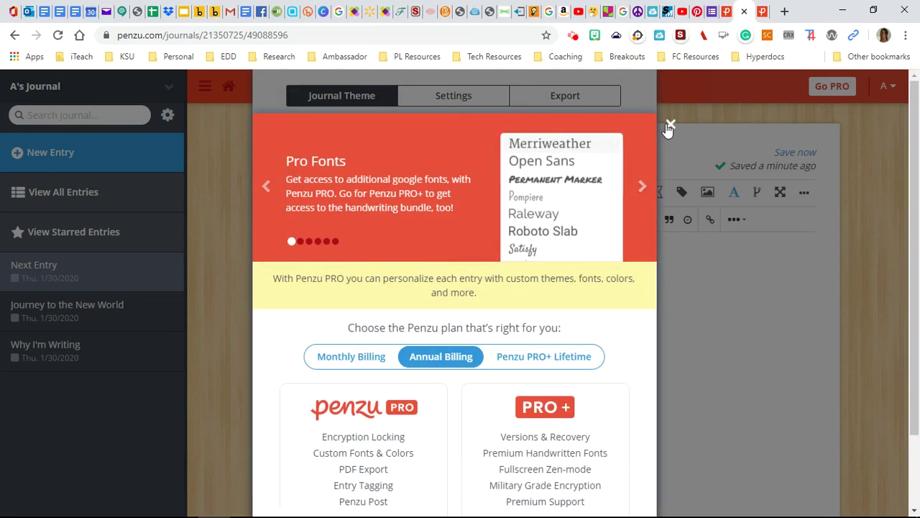
pyautogui.click(667, 125)
pyautogui.scroll(-3, 541, 318)
pyautogui.scroll(-1, 541, 318)
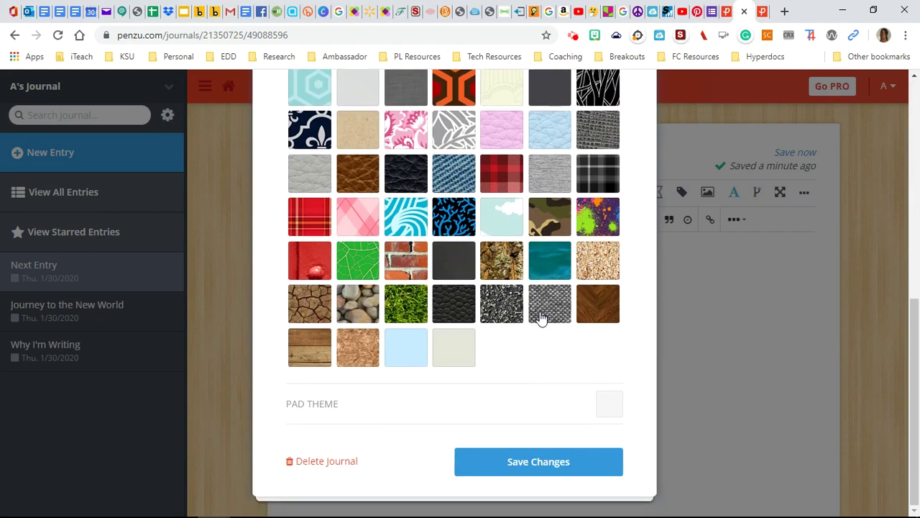
pyautogui.click(543, 461)
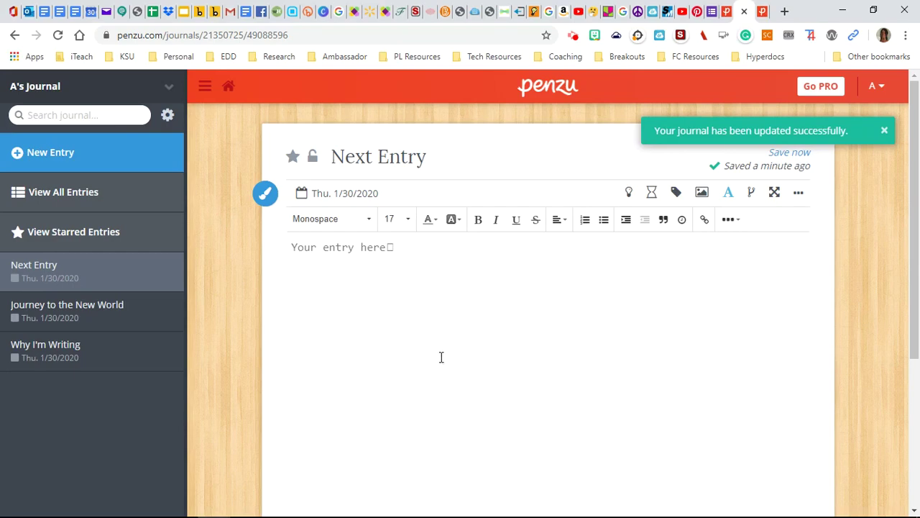
pyautogui.click(229, 88)
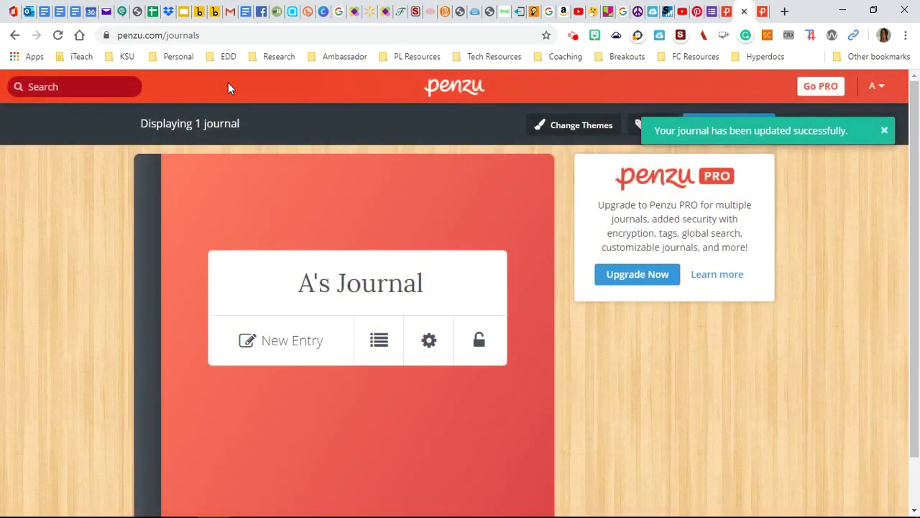